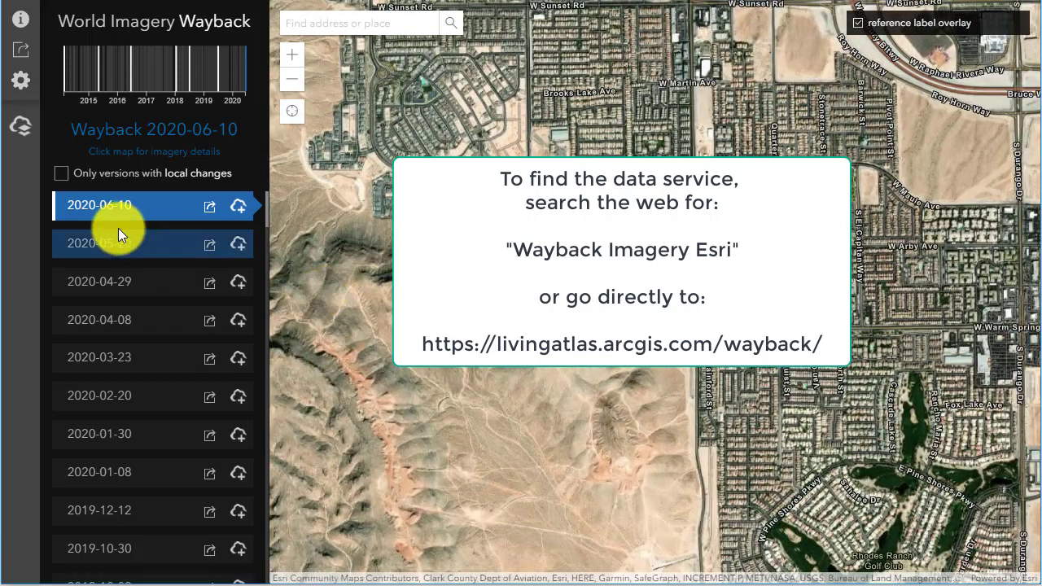
Filter the list to the seven local-change releases, 2020-06-10 back to 2014-02-20
{"action": "left_click", "coordinate": [61, 175]}
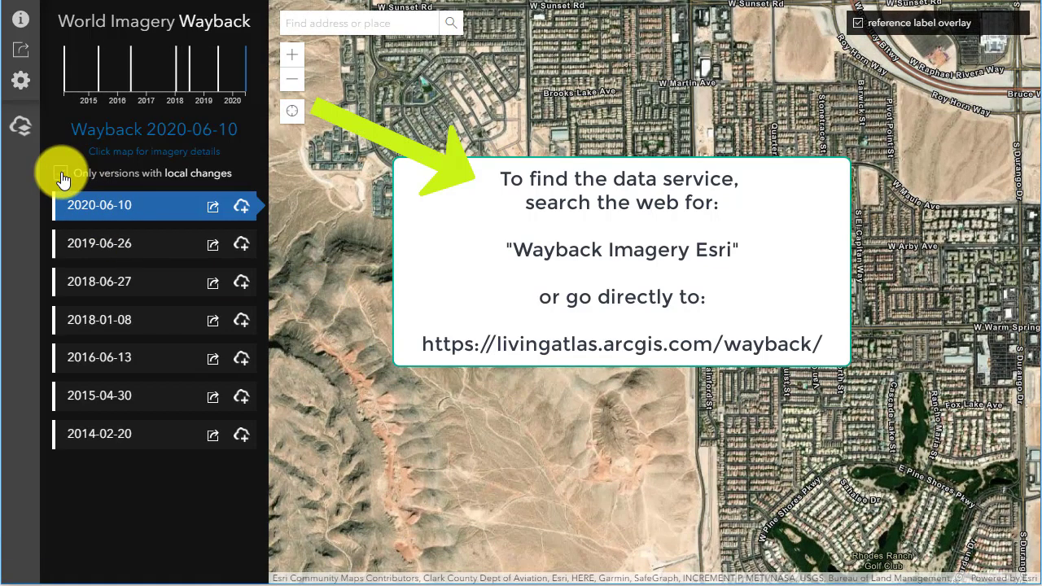
Toggle 2014-02-20 and 2020-03-23 imagery around Bruce Woodbury Beltway, ending on 2020-03-23
{"action": "left_click", "coordinate": [141, 432]}
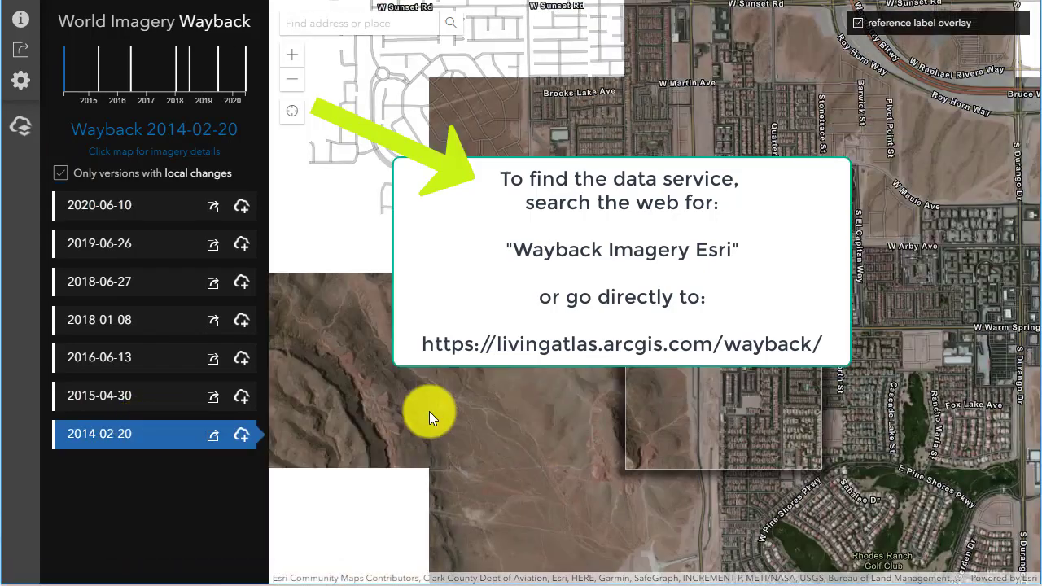
{"action": "left_click_drag", "start_coordinate": [507, 365], "coordinate": [504, 411]}
{"action": "scroll", "coordinate": [621, 384], "scroll_direction": "up", "scroll_amount": 1}
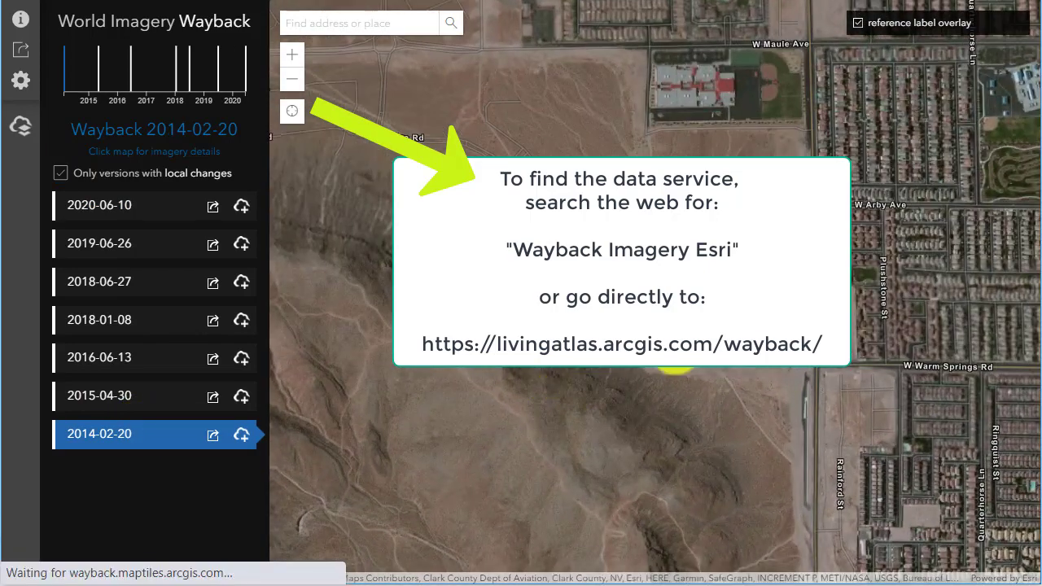
{"action": "left_click_drag", "start_coordinate": [652, 349], "coordinate": [624, 415]}
{"action": "left_click", "coordinate": [97, 204]}
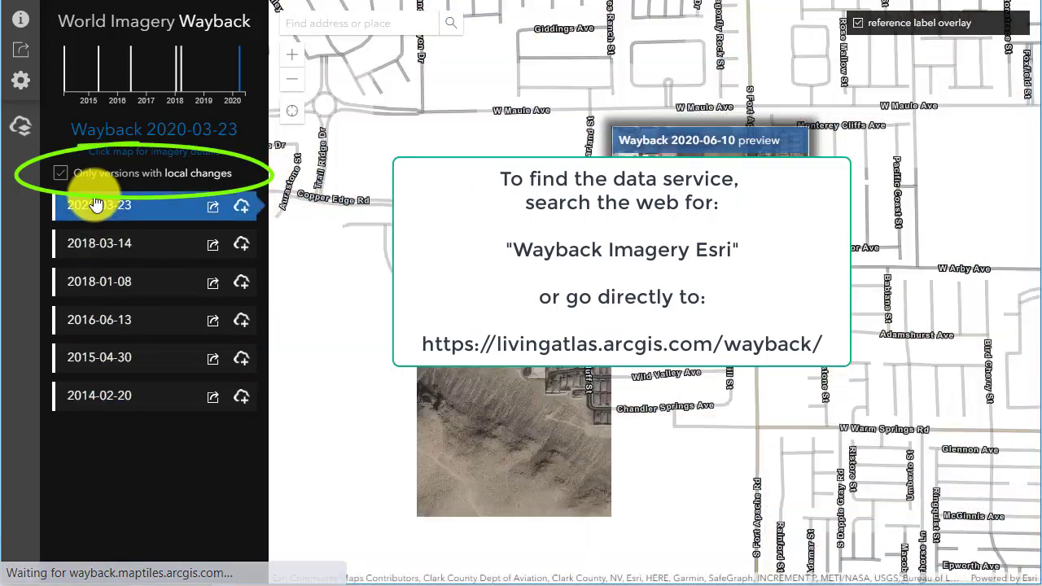
{"action": "left_click", "coordinate": [155, 406]}
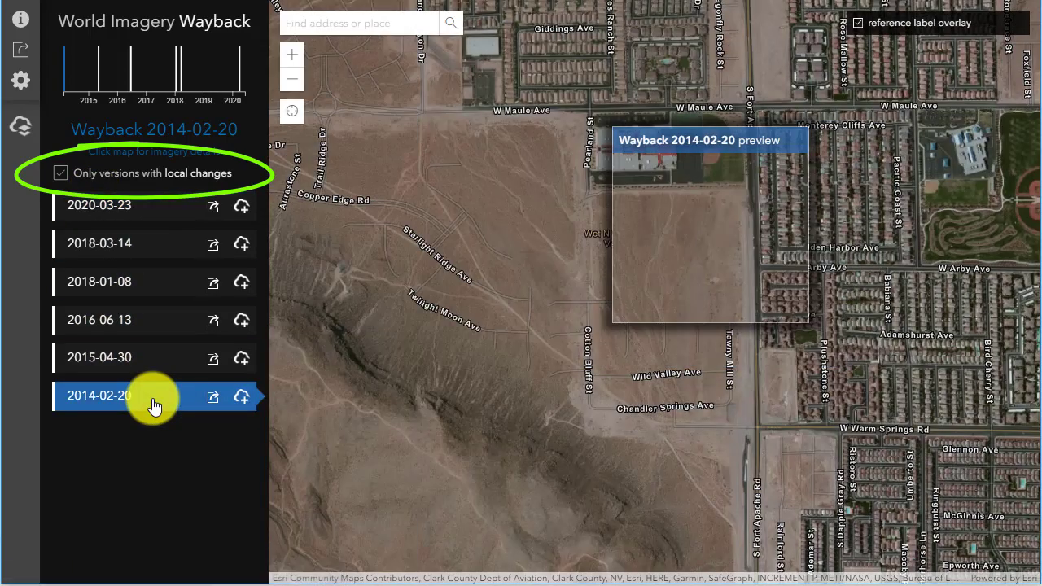
{"action": "left_click_drag", "start_coordinate": [775, 314], "coordinate": [598, 426]}
{"action": "scroll", "coordinate": [602, 421], "scroll_direction": "down", "scroll_amount": 1}
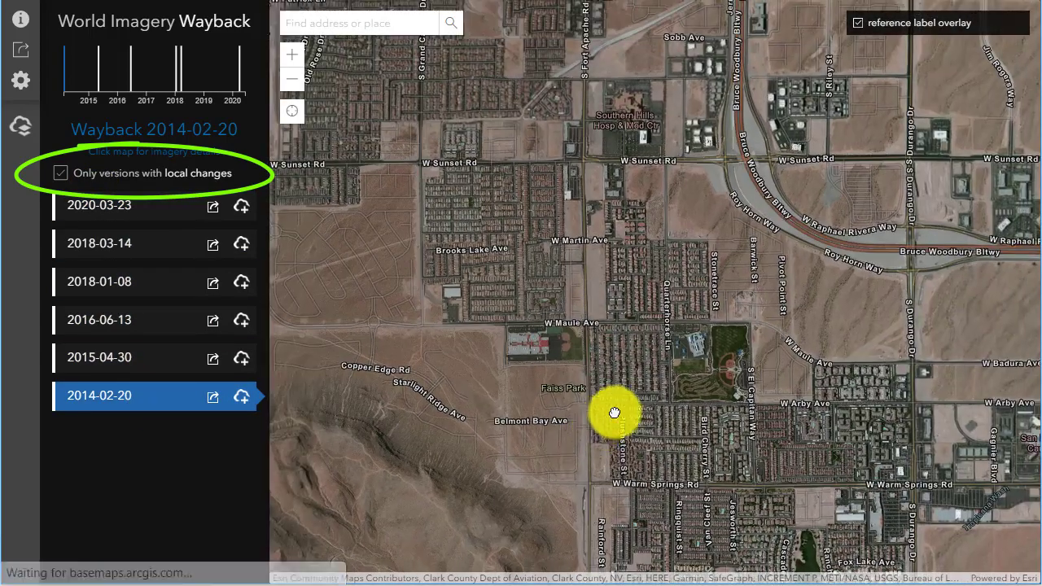
{"action": "left_click_drag", "start_coordinate": [712, 368], "coordinate": [601, 409]}
{"action": "left_click", "coordinate": [126, 208]}
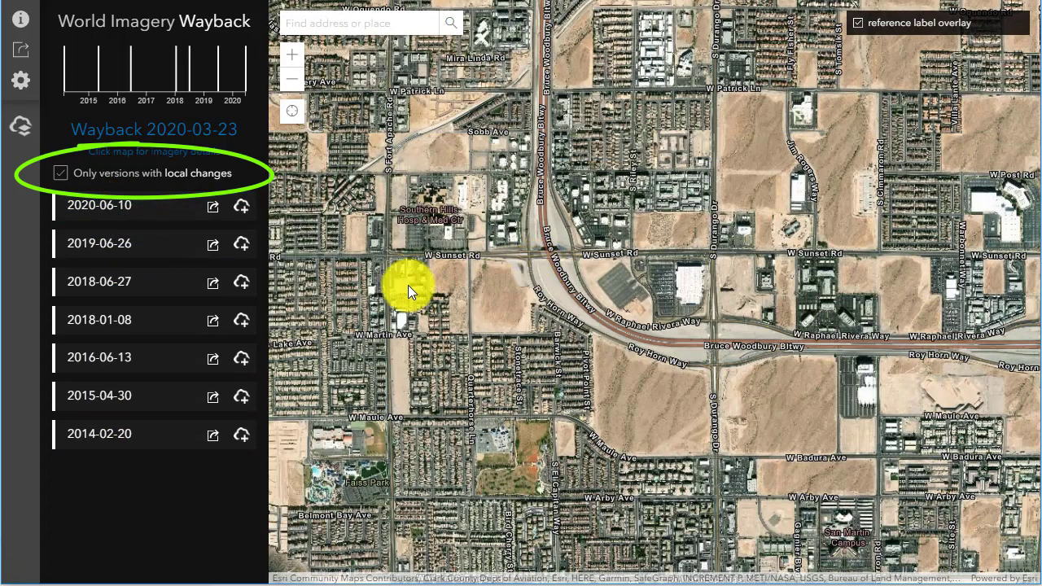
Zoom out and pan east to Lake Mead's Las Vegas Bay in 2019-07-17 imagery
{"action": "mouse_move", "coordinate": [168, 434]}
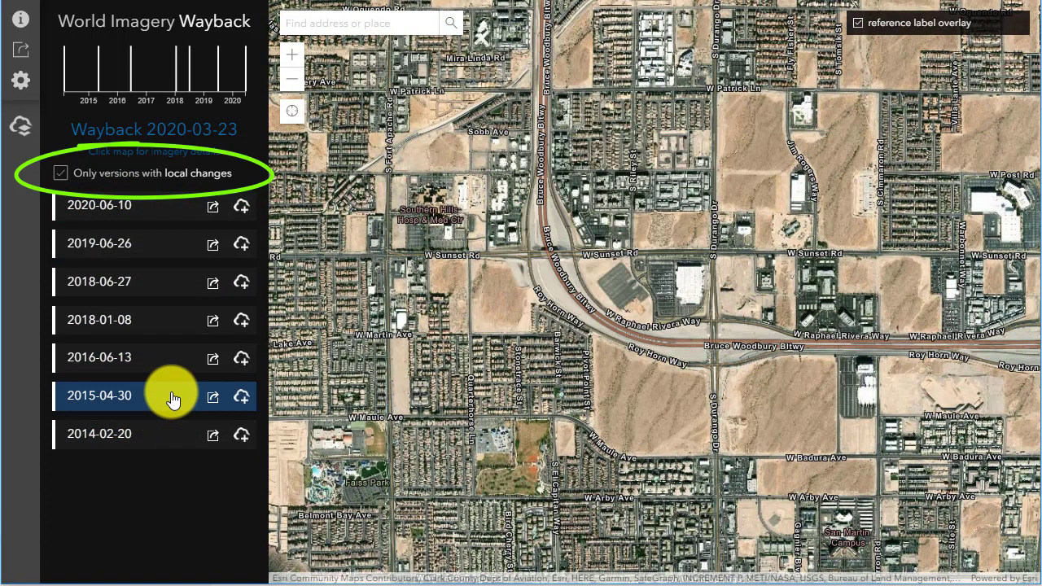
{"action": "mouse_move", "coordinate": [172, 359]}
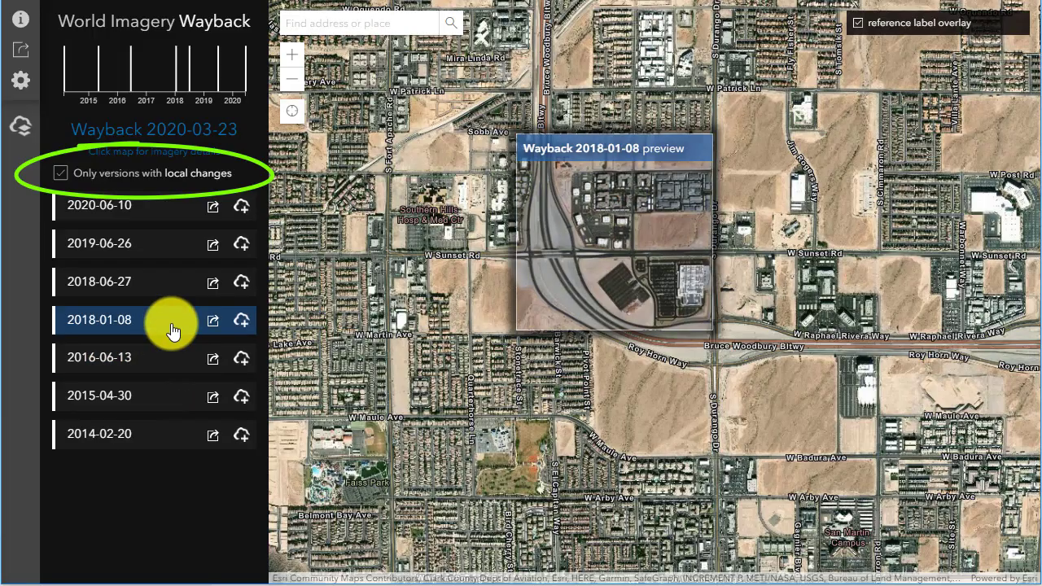
{"action": "mouse_move", "coordinate": [172, 299]}
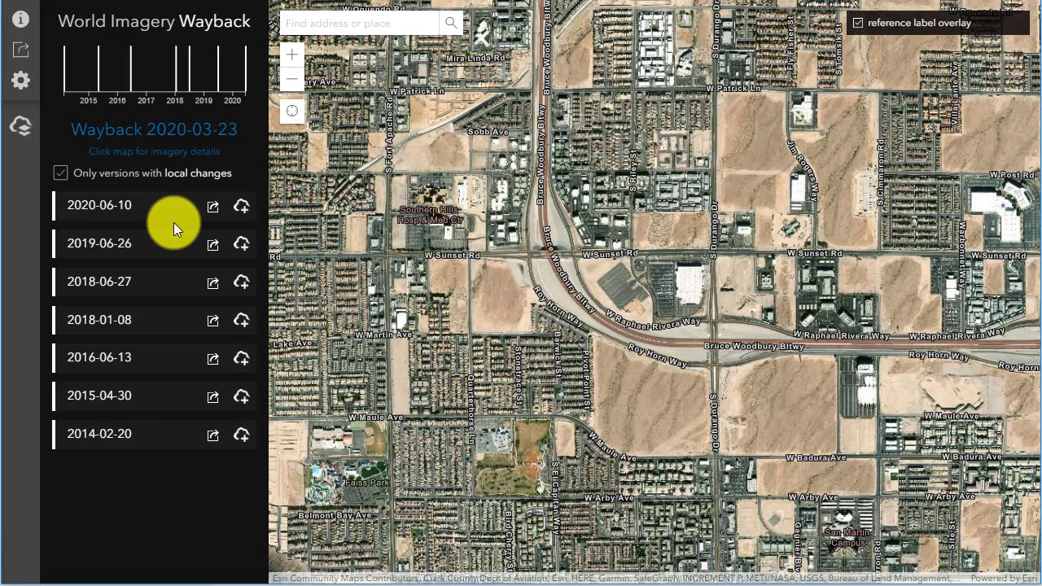
{"action": "mouse_move", "coordinate": [172, 214]}
{"action": "scroll", "coordinate": [633, 304], "scroll_direction": "down", "scroll_amount": 4}
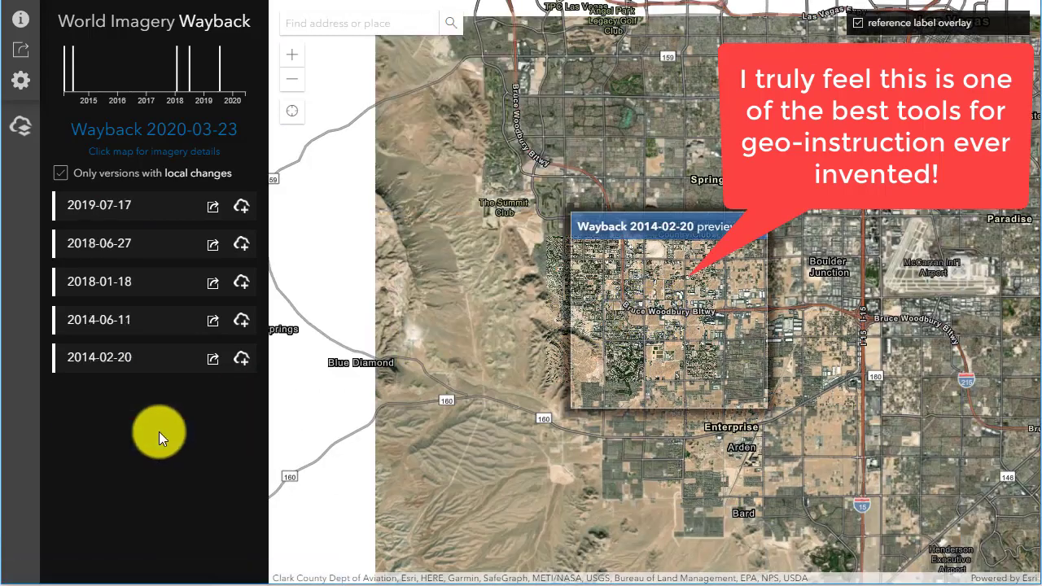
{"action": "left_click_drag", "start_coordinate": [461, 442], "coordinate": [327, 471]}
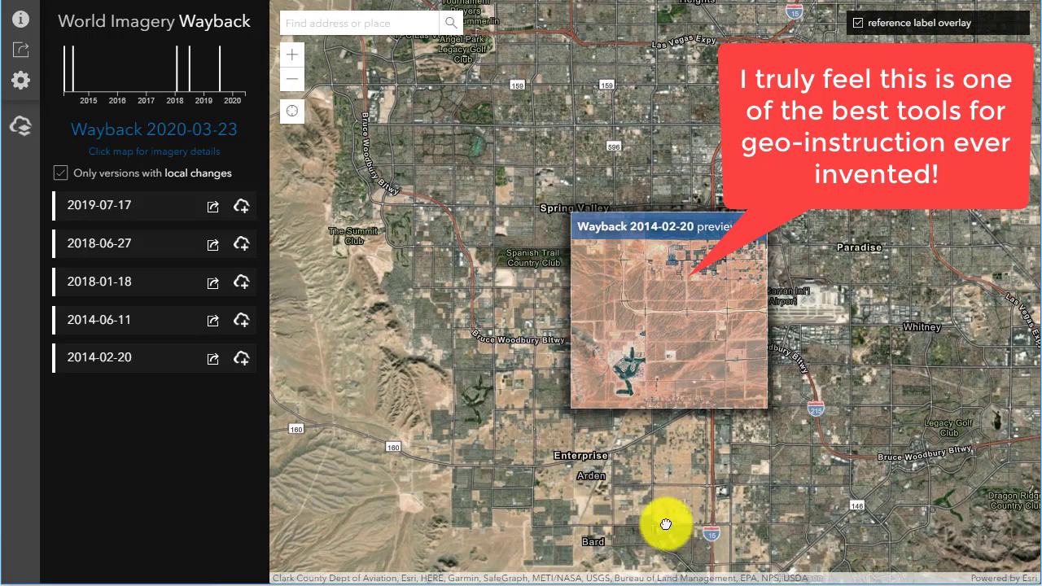
{"action": "left_click_drag", "start_coordinate": [674, 527], "coordinate": [562, 509]}
{"action": "left_click", "coordinate": [112, 214]}
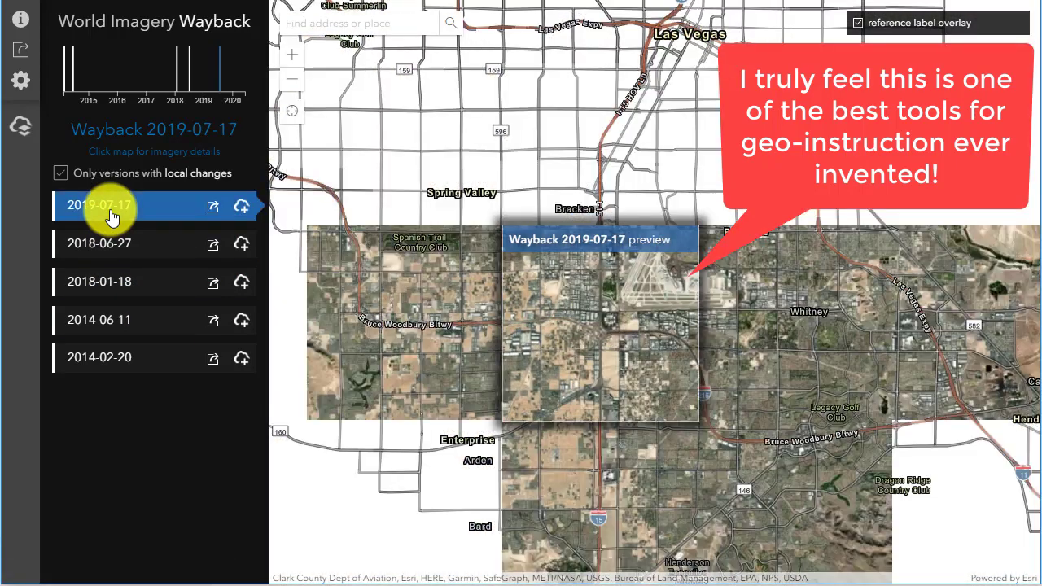
{"action": "left_click_drag", "start_coordinate": [725, 472], "coordinate": [526, 458]}
{"action": "left_click_drag", "start_coordinate": [843, 373], "coordinate": [451, 425]}
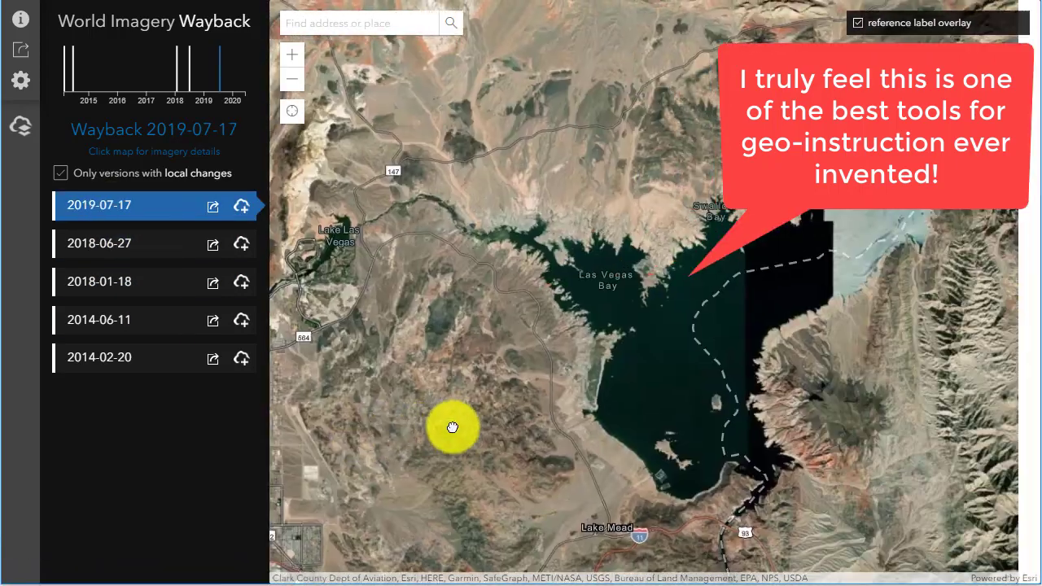
Alternate 2014-02-20 and 2019-07-17 imagery of the bay shoreline, ending on 2019-07-17
{"action": "left_click", "coordinate": [161, 360]}
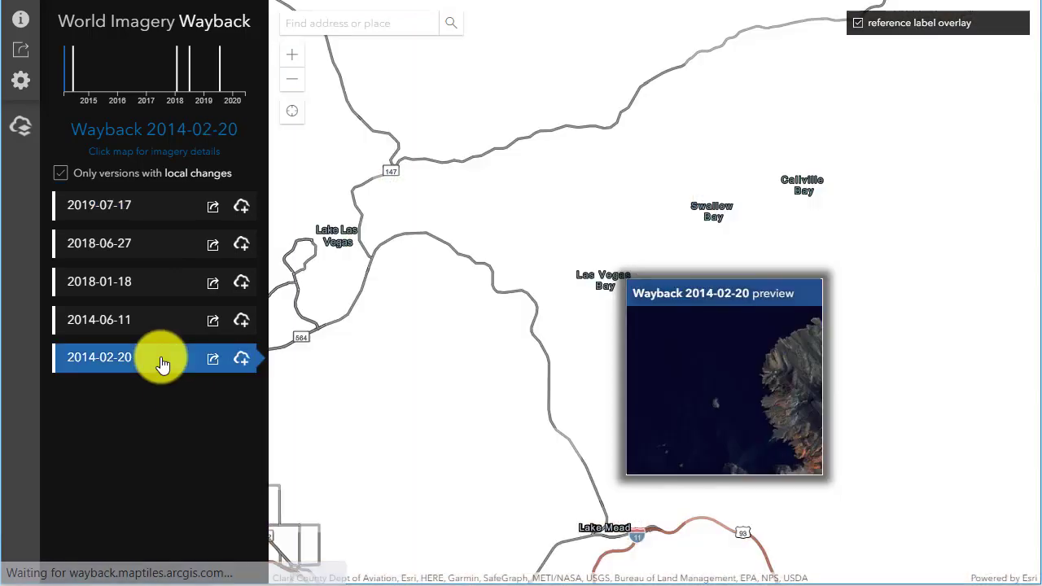
{"action": "left_click", "coordinate": [97, 208]}
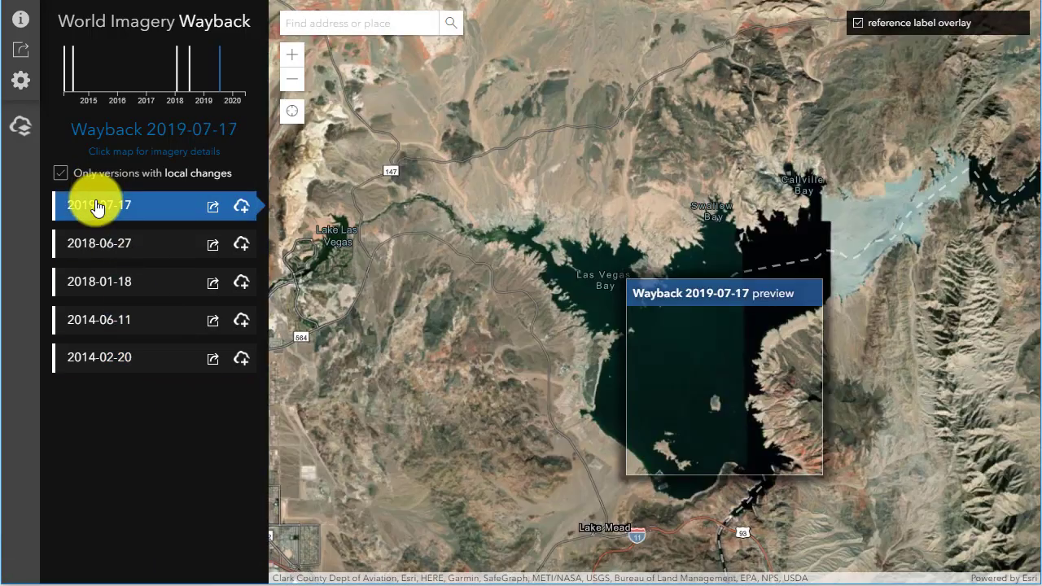
{"action": "left_click", "coordinate": [127, 356]}
{"action": "scroll", "coordinate": [561, 261], "scroll_direction": "up", "scroll_amount": 1}
{"action": "left_click_drag", "start_coordinate": [482, 299], "coordinate": [536, 399]}
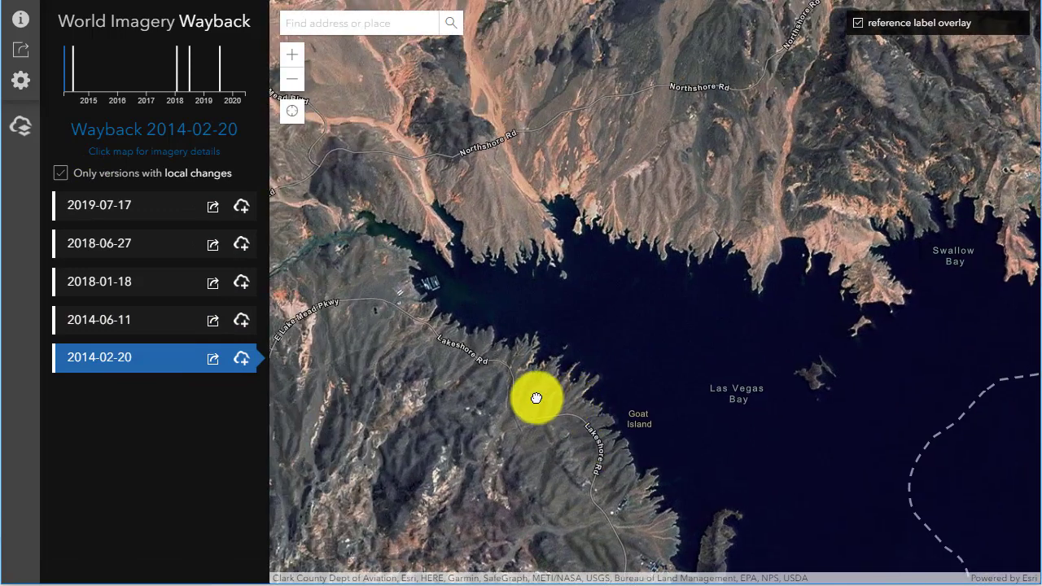
{"action": "left_click", "coordinate": [123, 209]}
{"action": "left_click", "coordinate": [134, 368]}
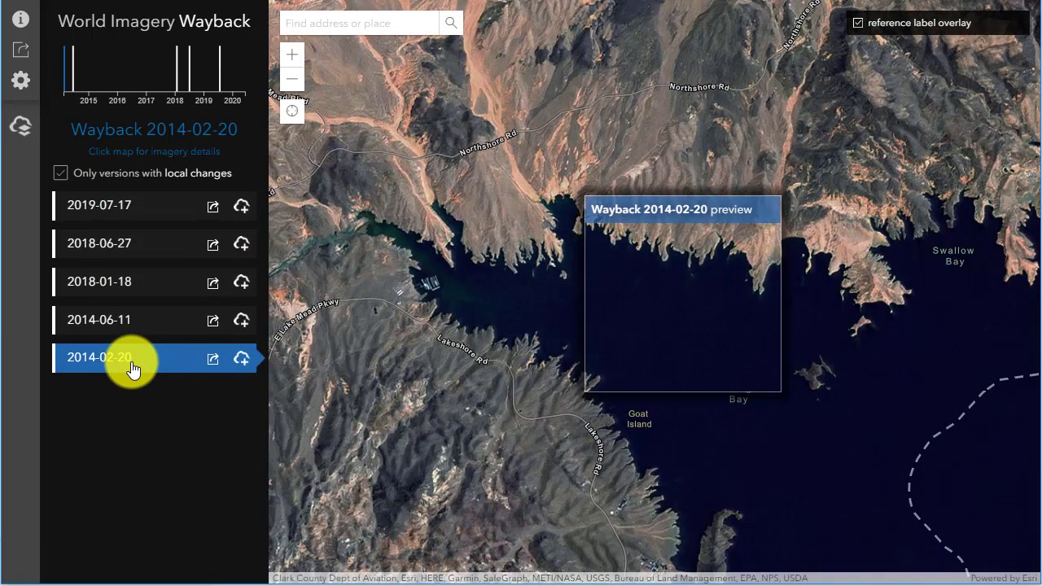
{"action": "left_click", "coordinate": [139, 216]}
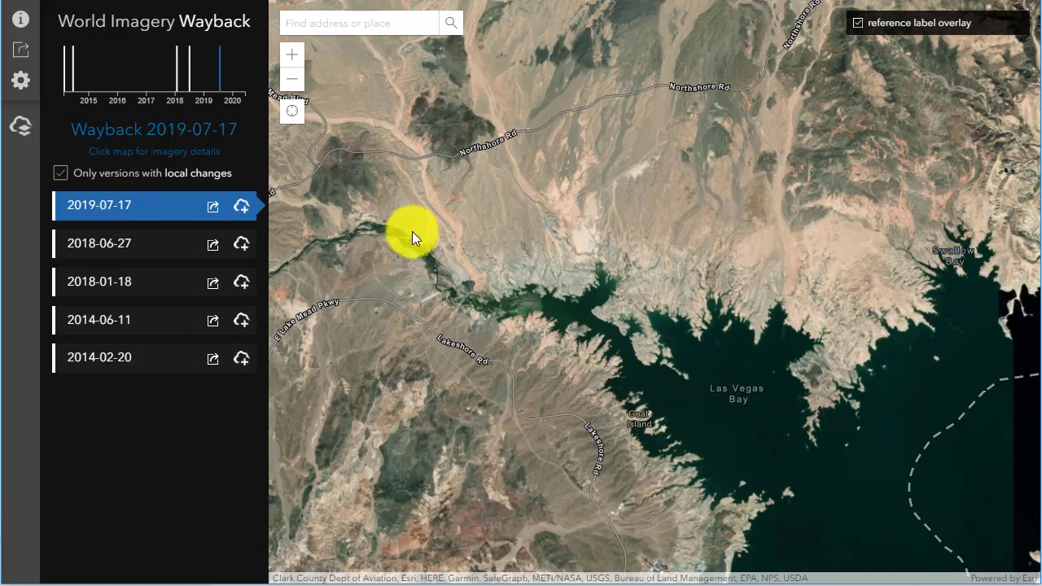
Search 'beachy head' and follow the cliffs west to Birling Gap
{"action": "left_click", "coordinate": [414, 24]}
{"action": "type", "text": "beachy head"}
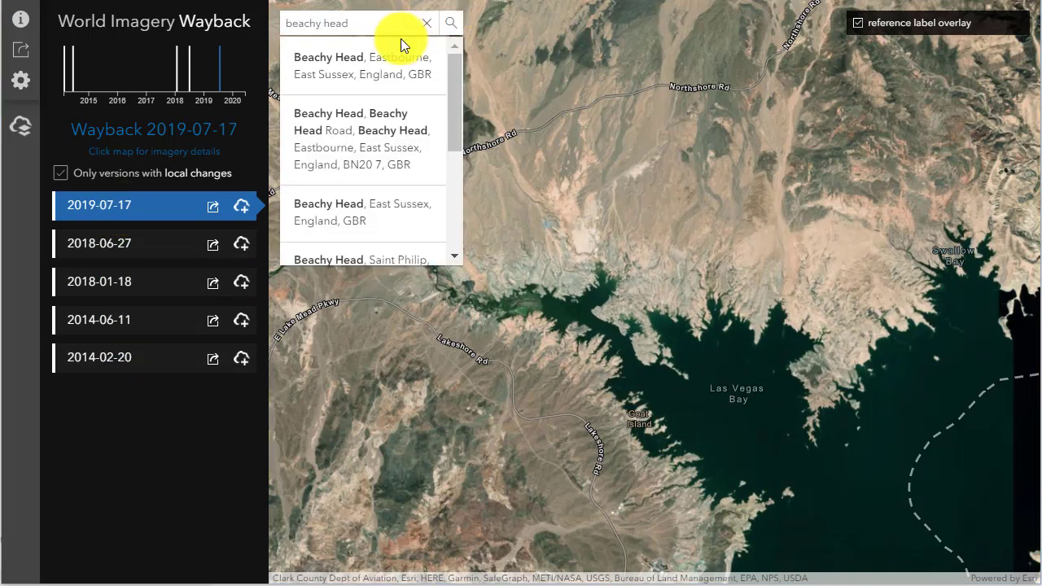
{"action": "left_click", "coordinate": [363, 65]}
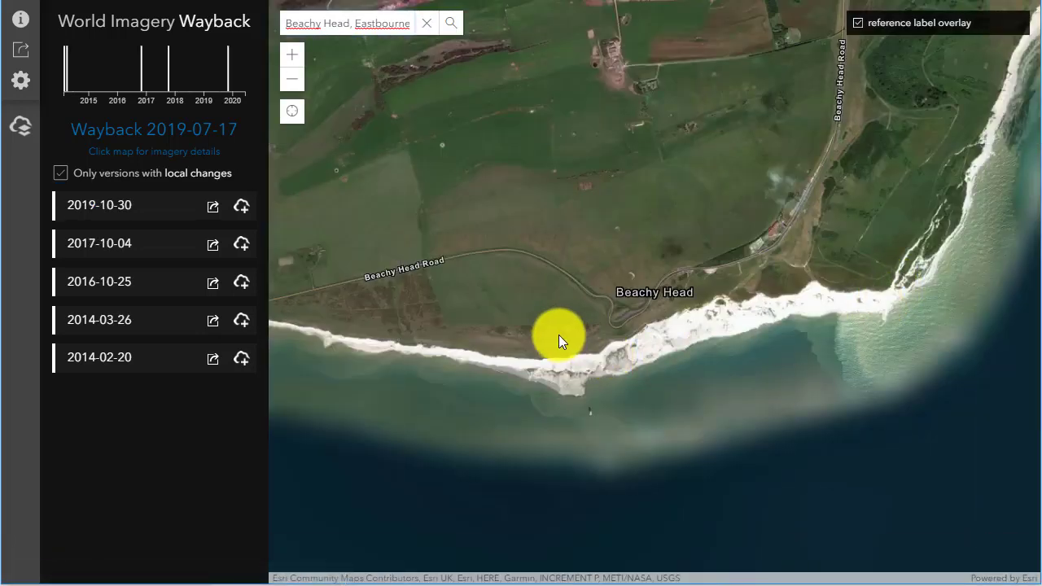
{"action": "left_click_drag", "start_coordinate": [559, 342], "coordinate": [869, 327]}
{"action": "left_click_drag", "start_coordinate": [551, 306], "coordinate": [774, 329]}
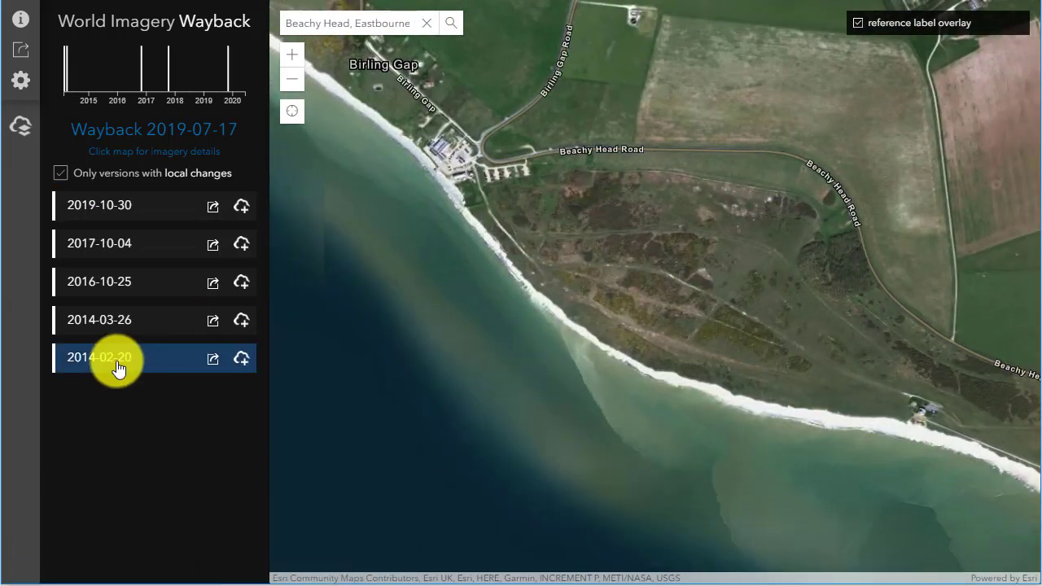
Compare 2014-02-20 and 2019-10-30 imagery of the Birling Gap shoreline, zoomed in closer
{"action": "left_click", "coordinate": [116, 368]}
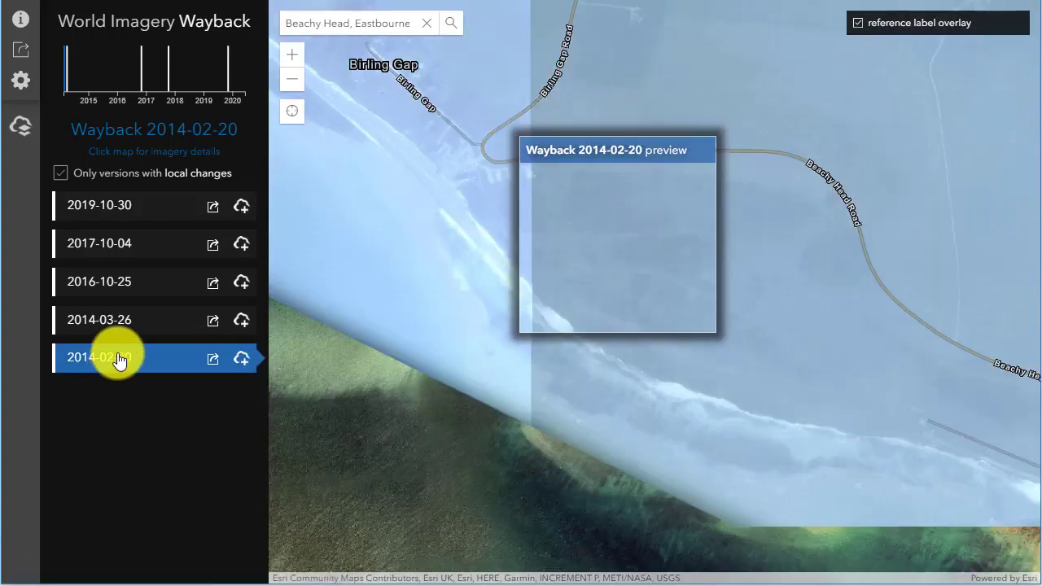
{"action": "left_click", "coordinate": [117, 207]}
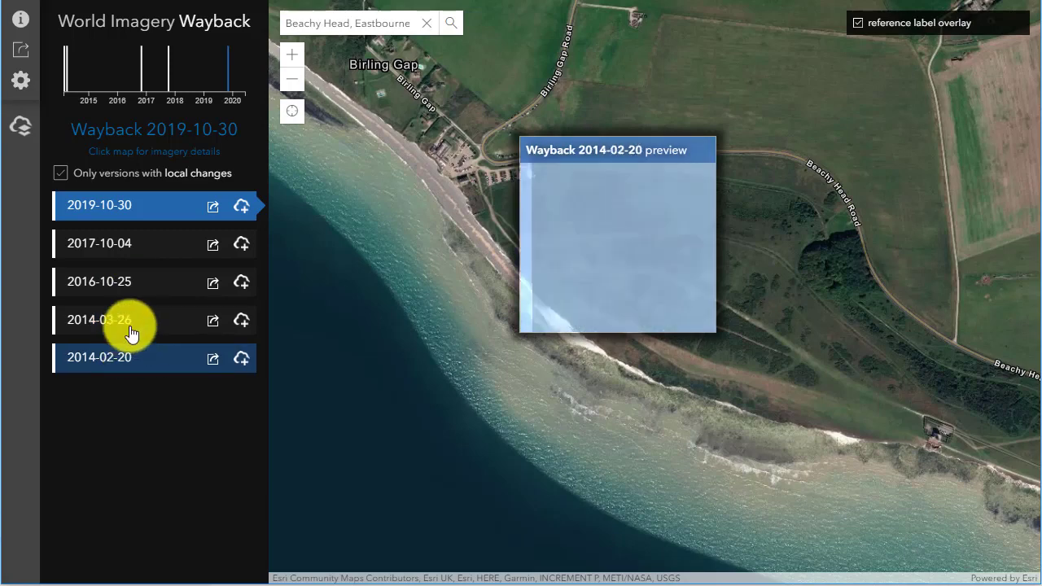
{"action": "left_click_drag", "start_coordinate": [458, 240], "coordinate": [616, 288]}
{"action": "scroll", "coordinate": [616, 289], "scroll_direction": "up", "scroll_amount": 1}
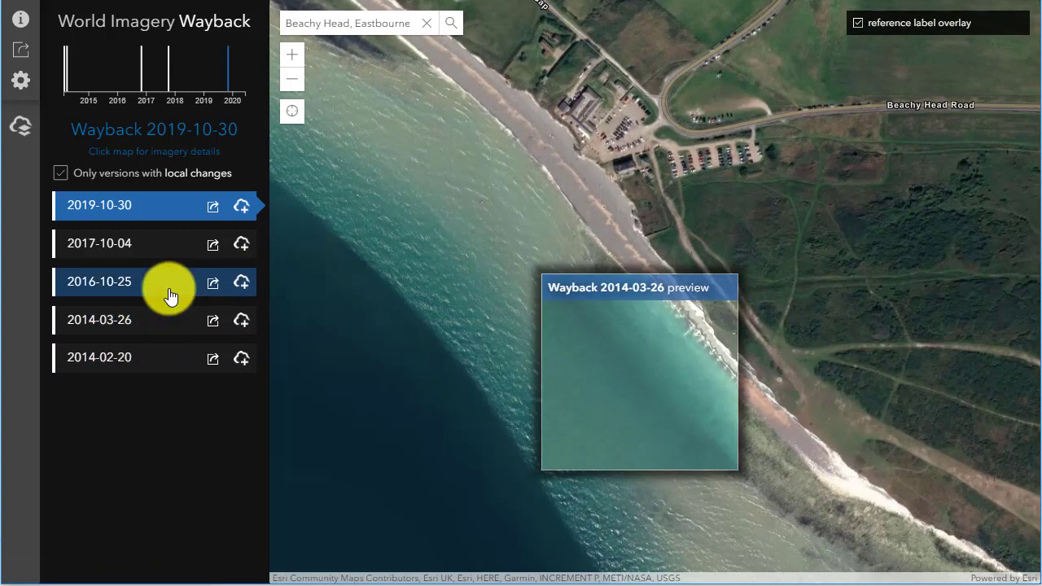
{"action": "left_click_drag", "start_coordinate": [452, 317], "coordinate": [401, 433]}
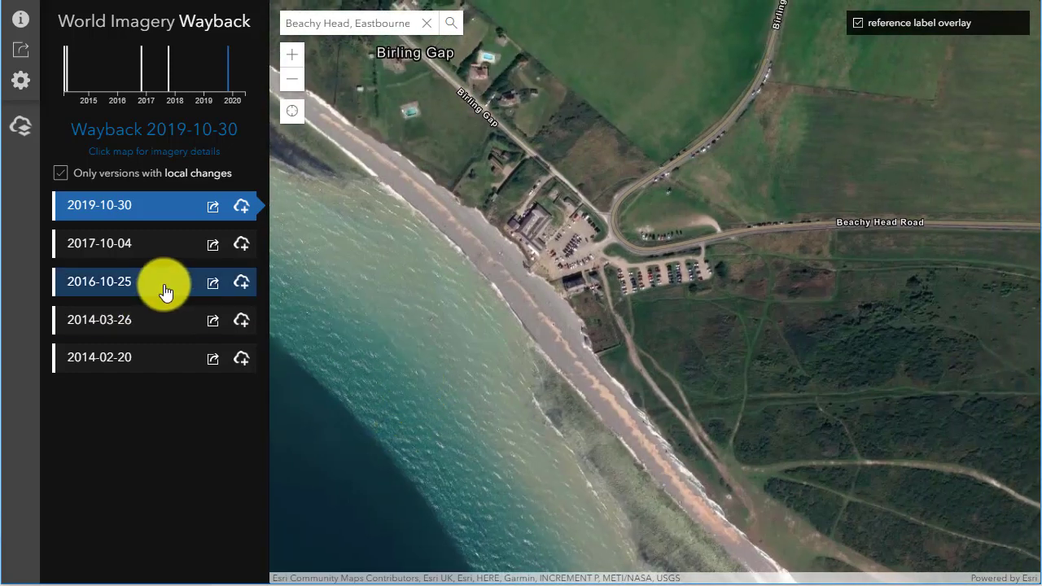
{"action": "mouse_move", "coordinate": [161, 245]}
{"action": "mouse_move", "coordinate": [163, 218]}
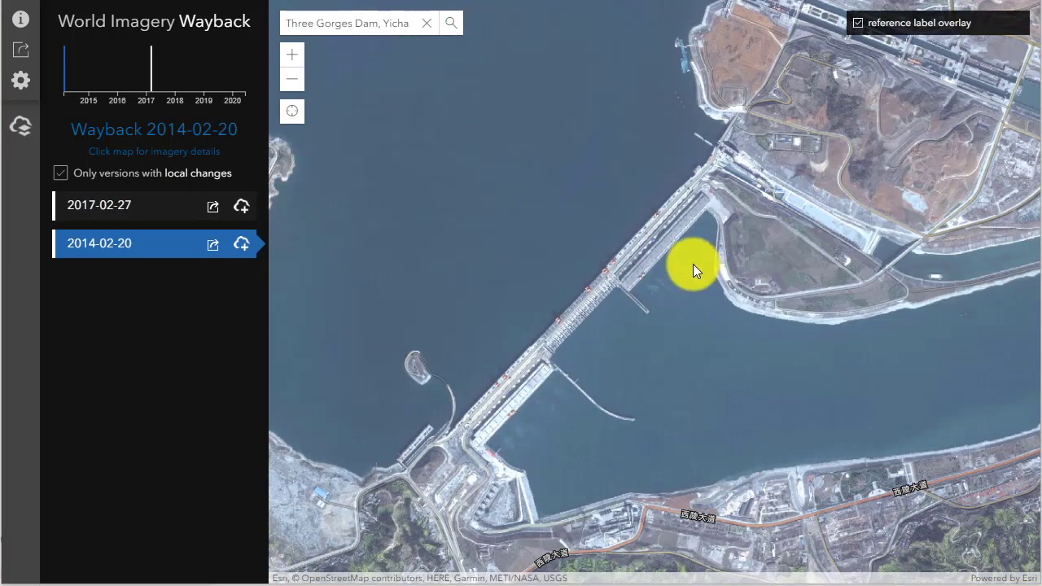
Zoom out, load 2017-02-27 imagery, and pan to the Three Gorges reservoir and dam
{"action": "scroll", "coordinate": [693, 264], "scroll_direction": "down", "scroll_amount": 1}
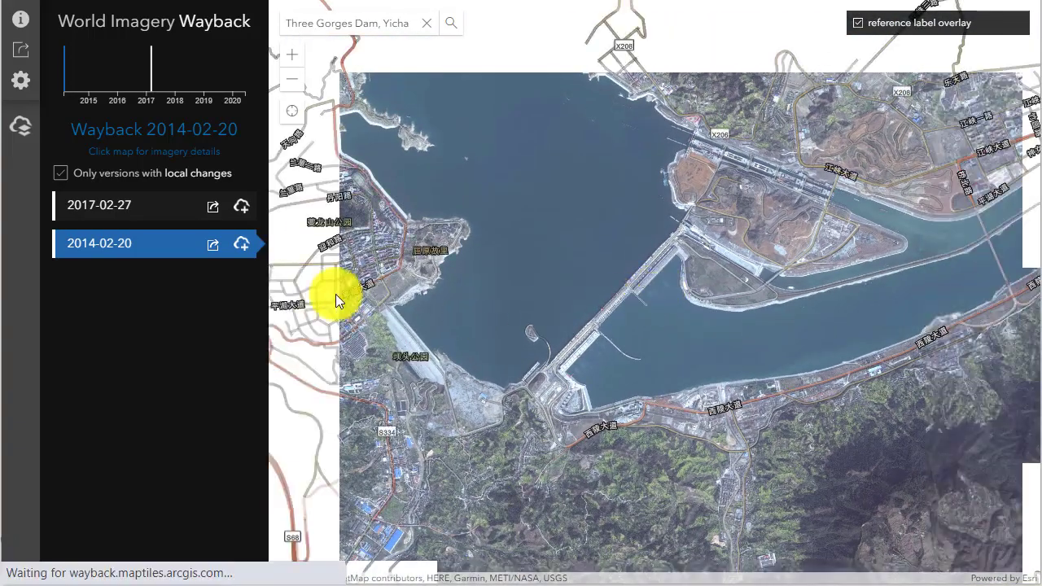
{"action": "left_click", "coordinate": [143, 214]}
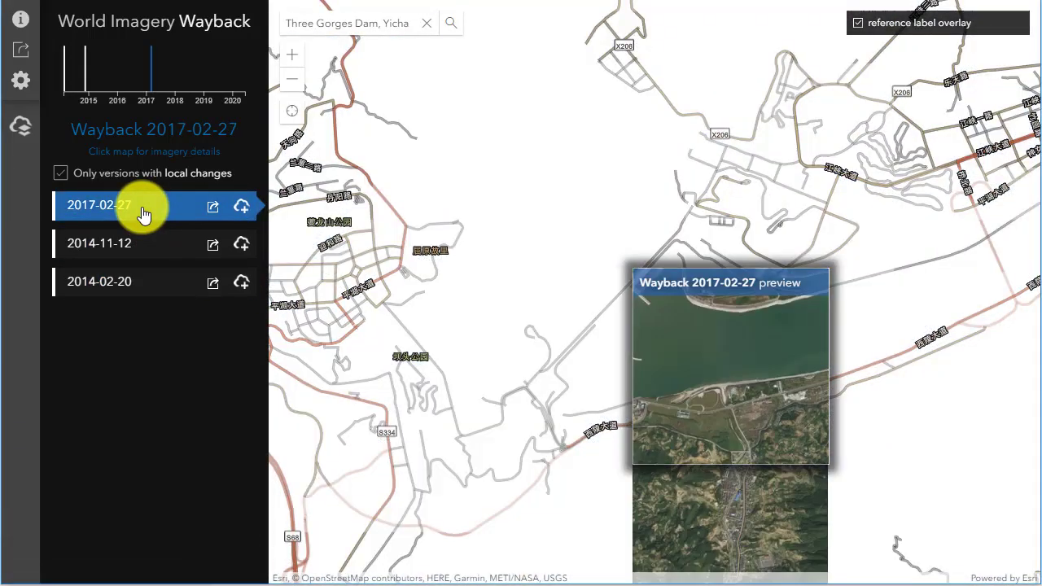
{"action": "scroll", "coordinate": [563, 309], "scroll_direction": "down", "scroll_amount": 1}
{"action": "left_click_drag", "start_coordinate": [511, 298], "coordinate": [692, 407]}
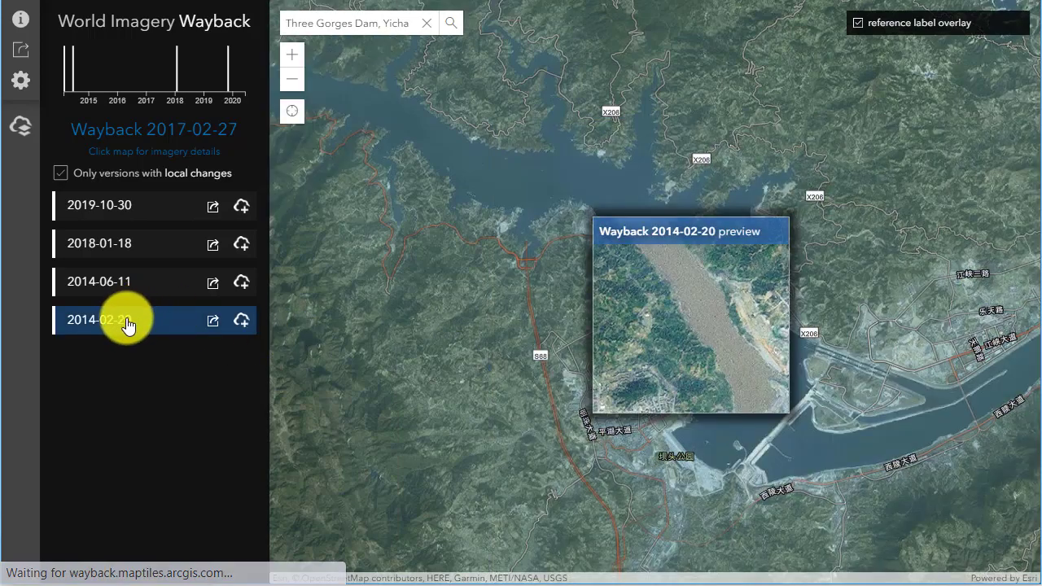
Alternate 2014-02-20 and 2019-10-30 imagery of the dam, then search for Saudi Arabia
{"action": "left_click", "coordinate": [128, 323]}
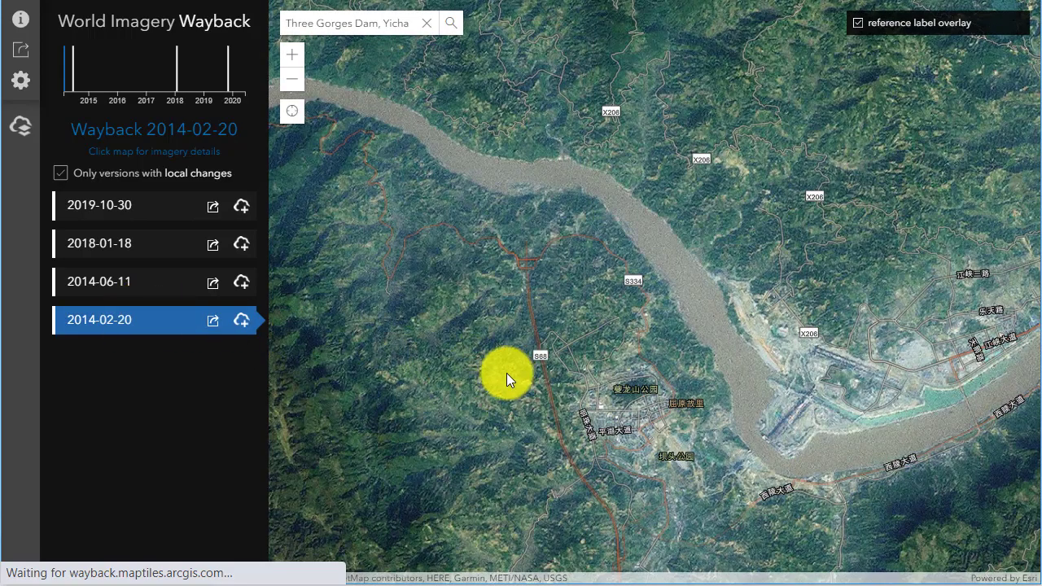
{"action": "left_click_drag", "start_coordinate": [507, 372], "coordinate": [380, 353]}
{"action": "left_click", "coordinate": [128, 211]}
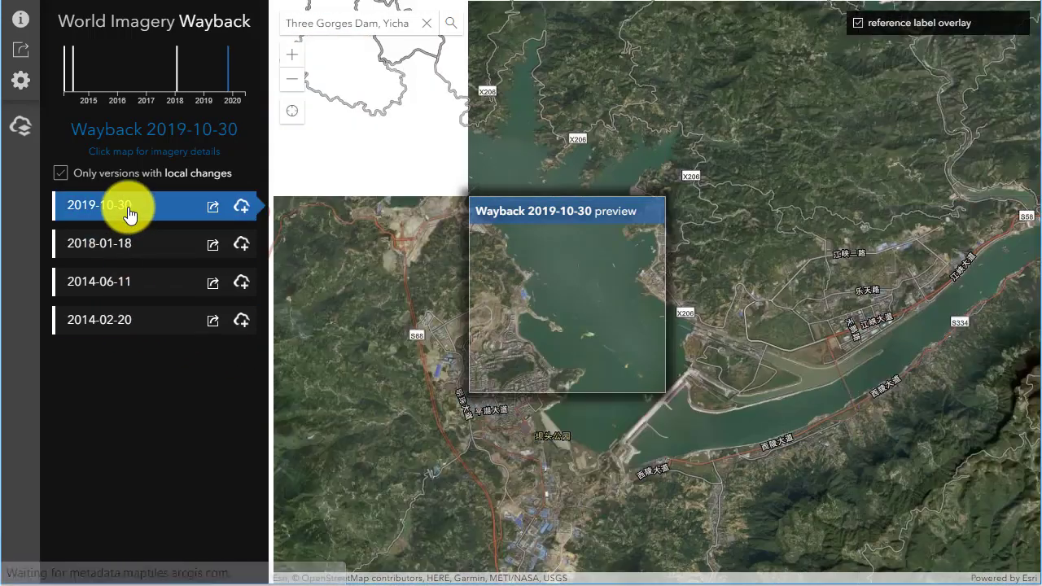
{"action": "left_click", "coordinate": [143, 334]}
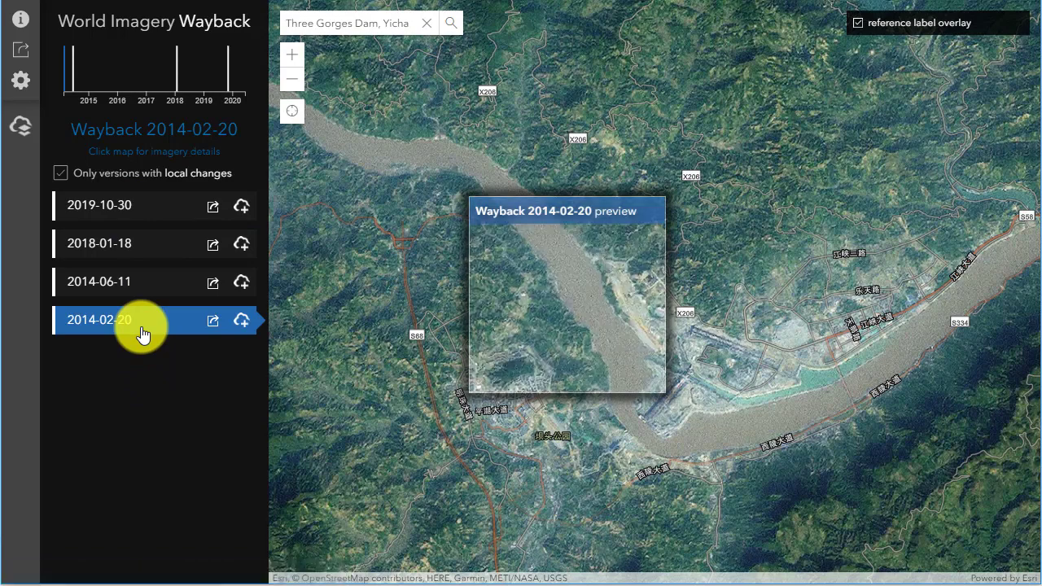
{"action": "left_click", "coordinate": [92, 210]}
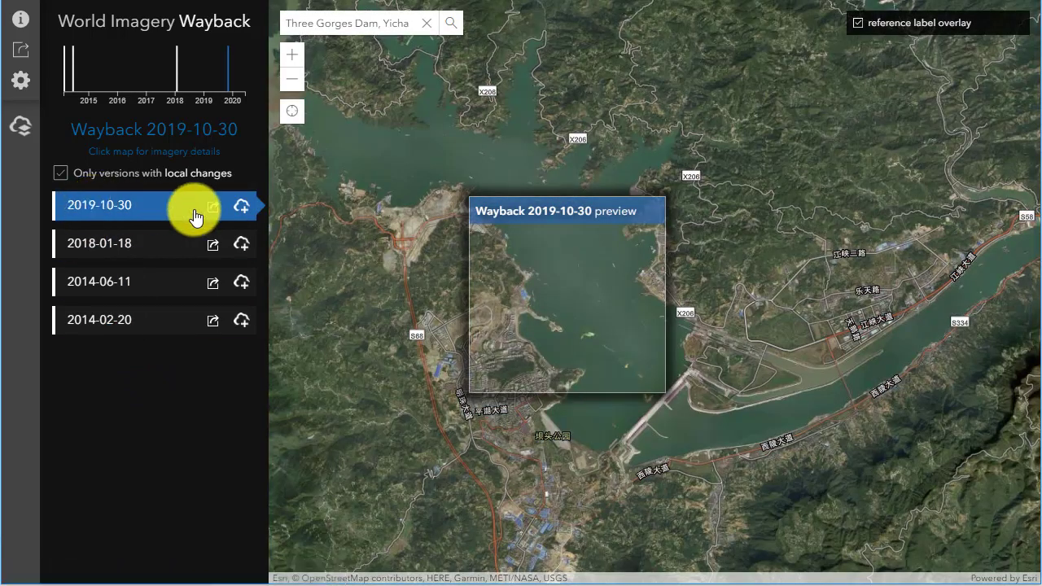
{"action": "left_click", "coordinate": [627, 82]}
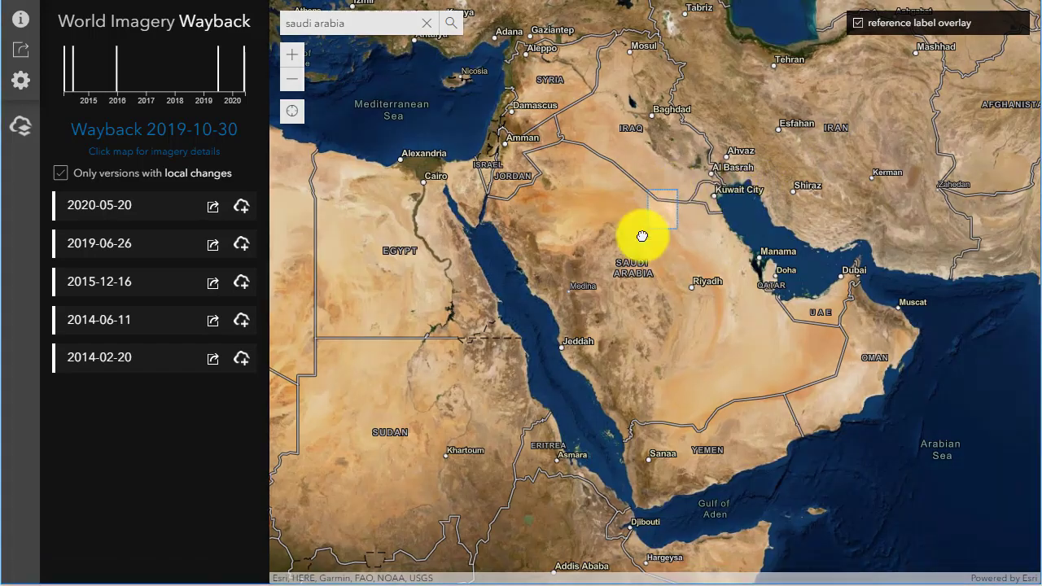
Zoom into the Hail farms and compare 2020-05-20 with 2014-02-20 imagery
{"action": "scroll", "coordinate": [613, 262], "scroll_direction": "up", "scroll_amount": 3}
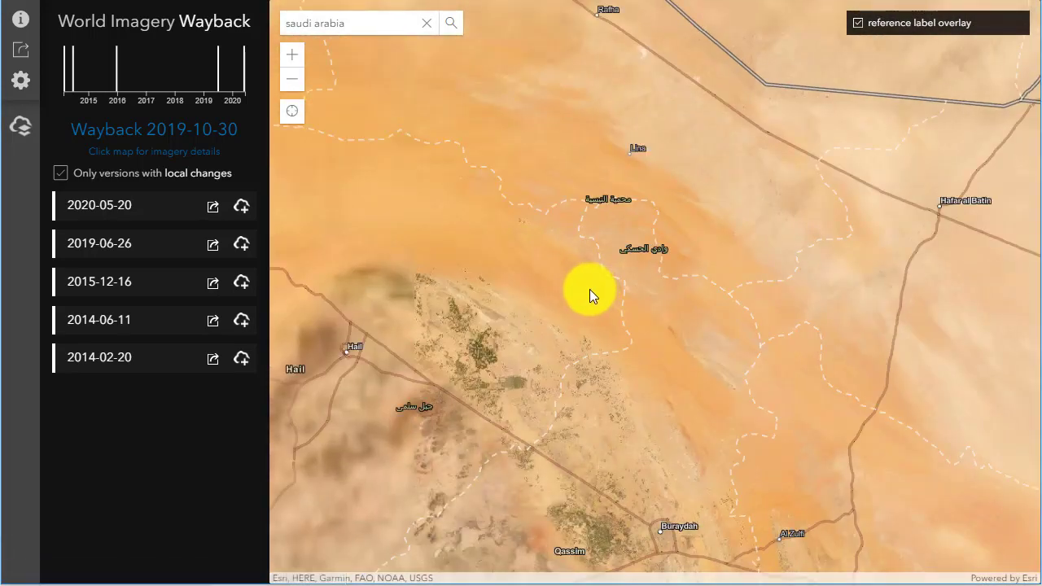
{"action": "scroll", "coordinate": [651, 258], "scroll_direction": "up", "scroll_amount": 3}
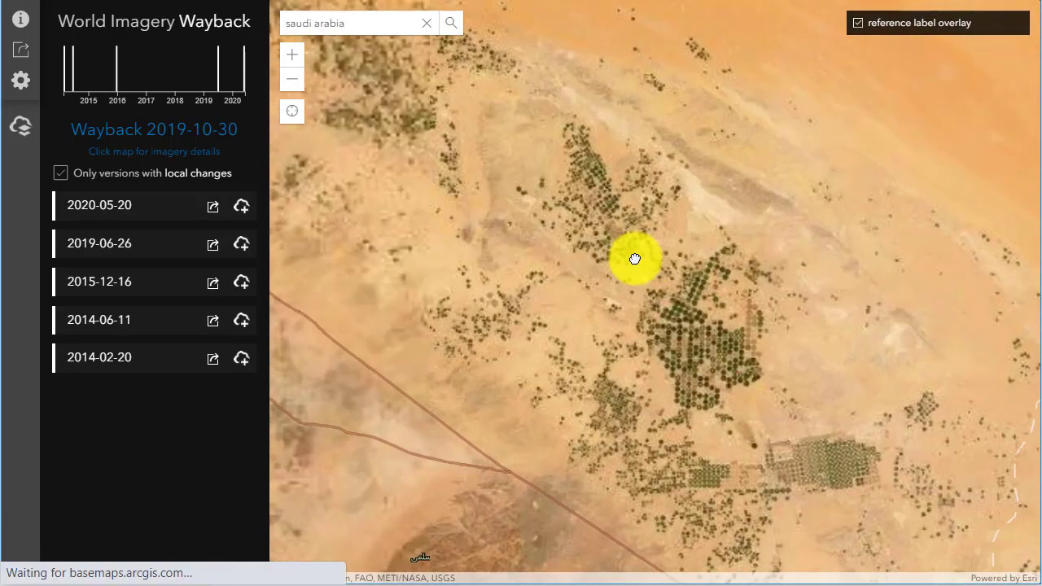
{"action": "left_click", "coordinate": [143, 219]}
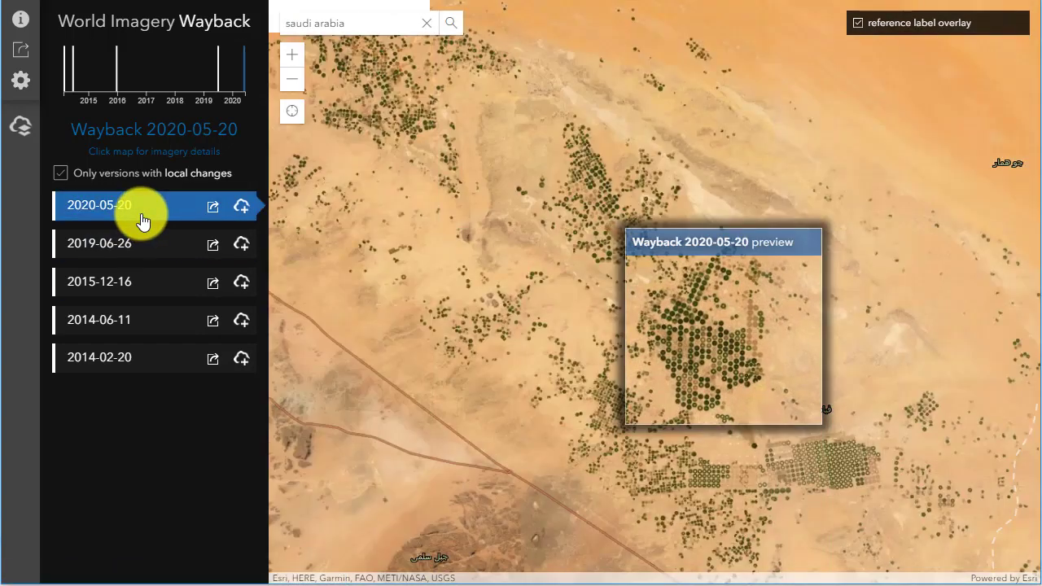
{"action": "left_click", "coordinate": [105, 358]}
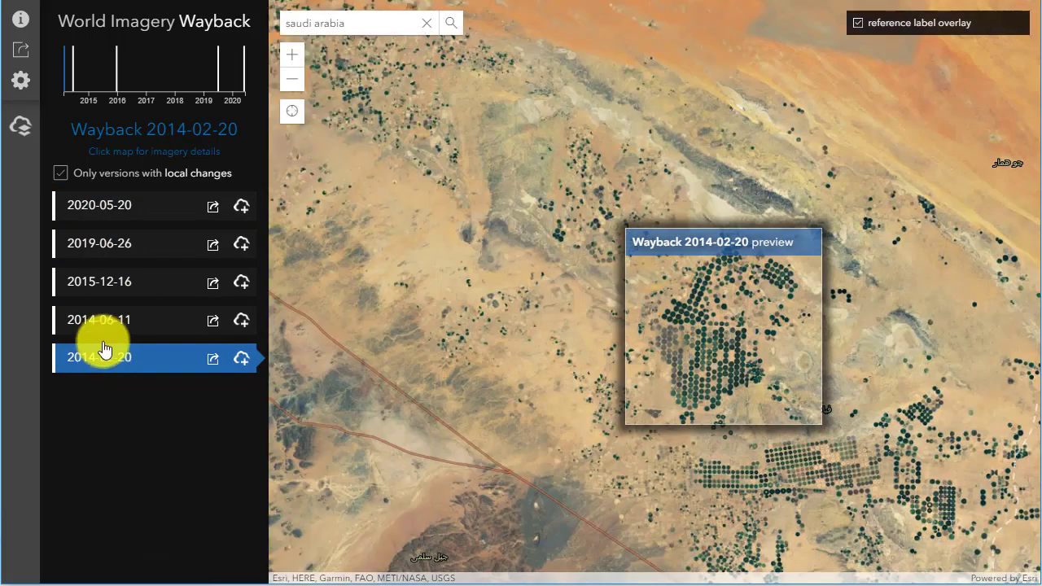
{"action": "mouse_move", "coordinate": [104, 322]}
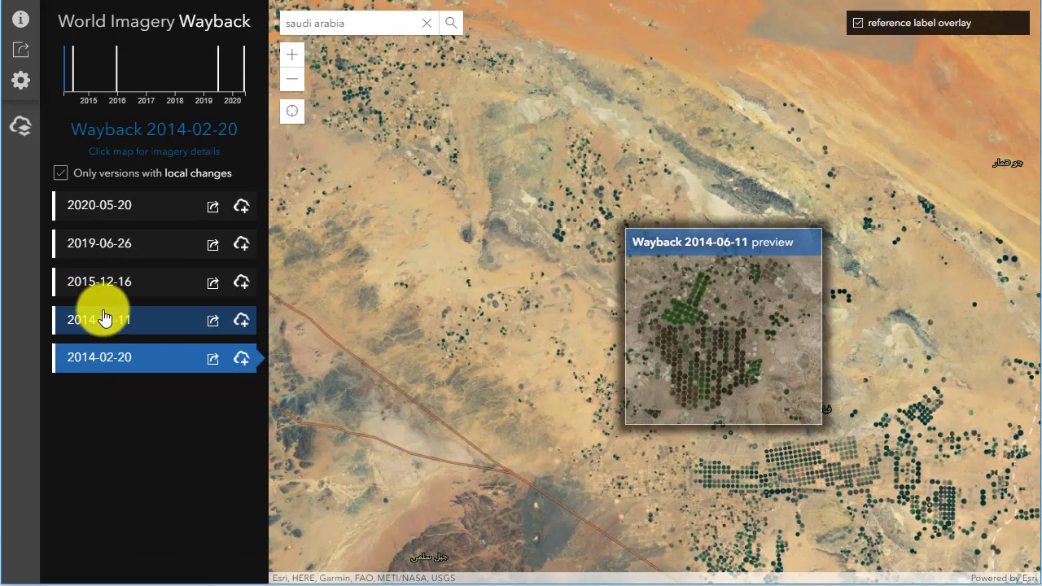
Pan across more farm fields and the ridge, previewing other imagery versions
{"action": "left_click_drag", "start_coordinate": [623, 439], "coordinate": [642, 267]}
{"action": "mouse_move", "coordinate": [128, 364]}
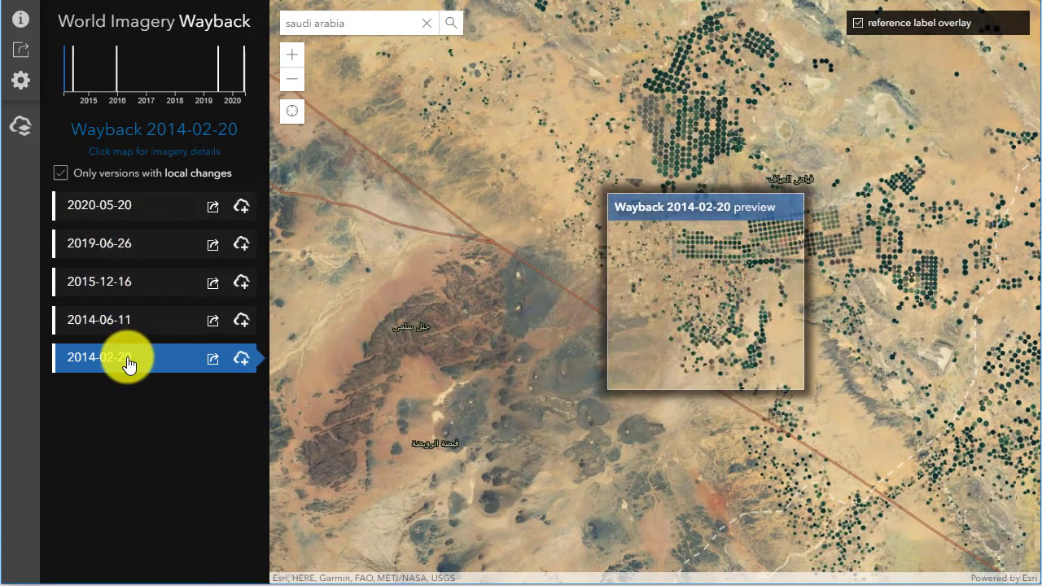
{"action": "mouse_move", "coordinate": [122, 325]}
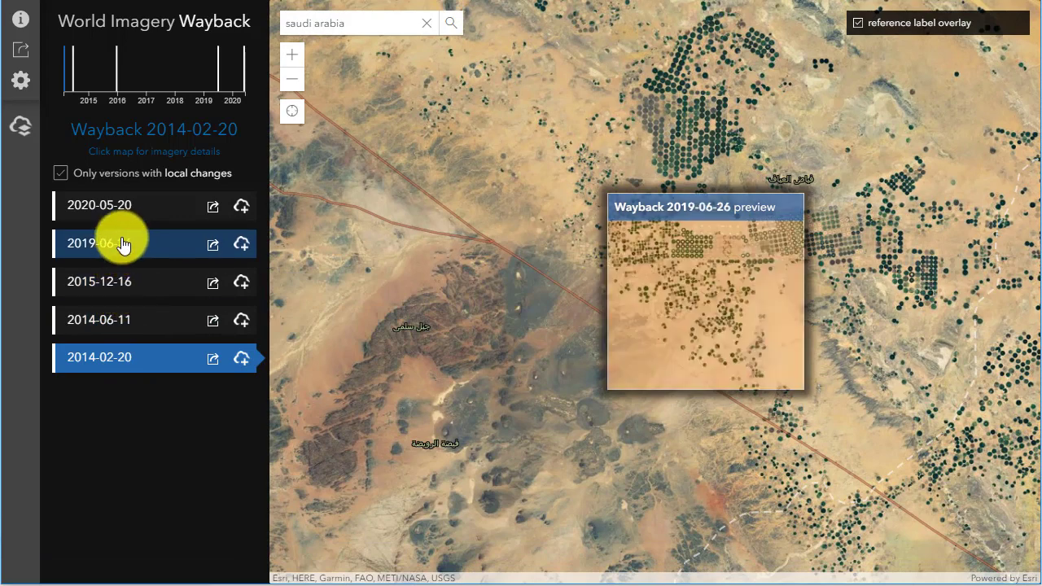
{"action": "mouse_move", "coordinate": [125, 214]}
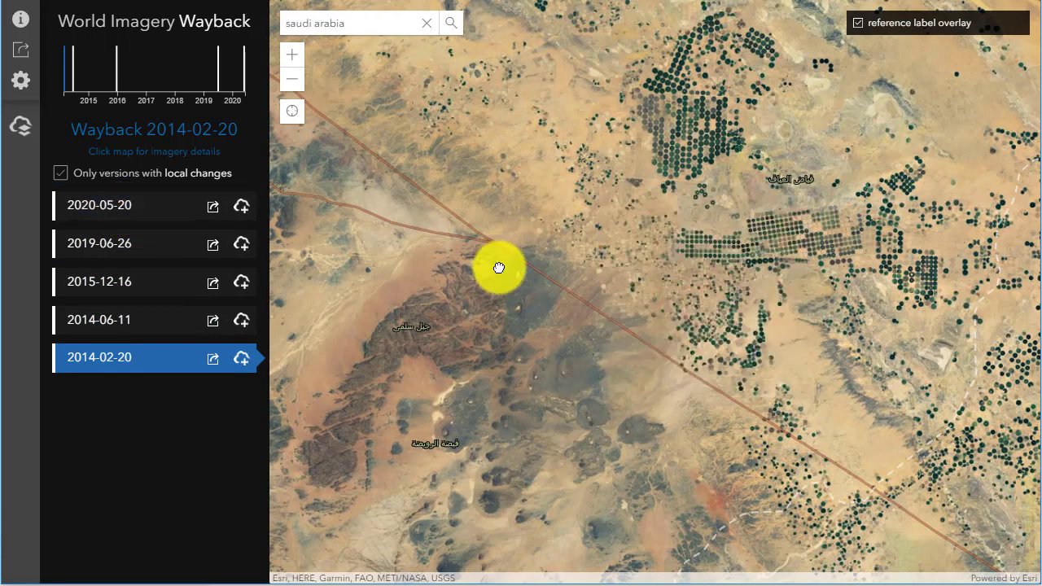
{"action": "left_click_drag", "start_coordinate": [491, 263], "coordinate": [511, 369]}
{"action": "mouse_move", "coordinate": [157, 364]}
{"action": "left_click_drag", "start_coordinate": [564, 389], "coordinate": [499, 254]}
Toggle 2020-05-20 and 2014-02-20 over another crop-circle area, ending on 2020-05-20 near Hail
{"action": "left_click", "coordinate": [145, 206]}
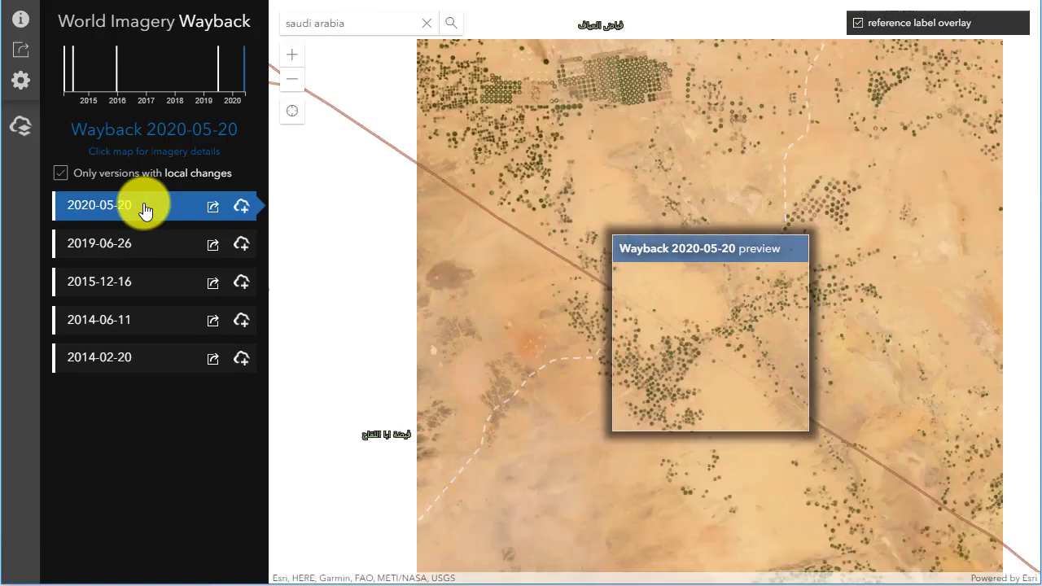
{"action": "left_click_drag", "start_coordinate": [401, 257], "coordinate": [697, 580]}
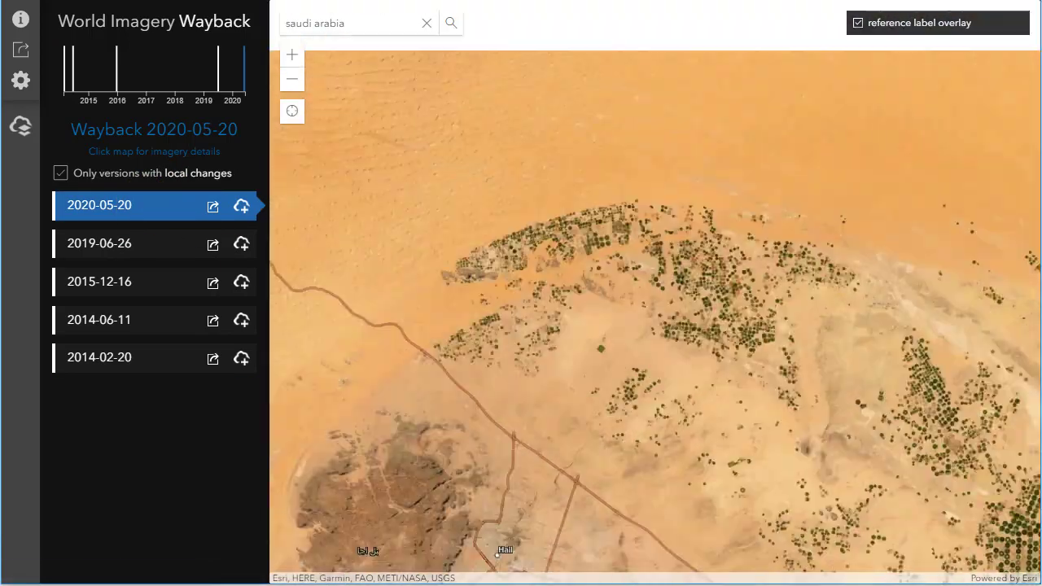
{"action": "left_click", "coordinate": [134, 352]}
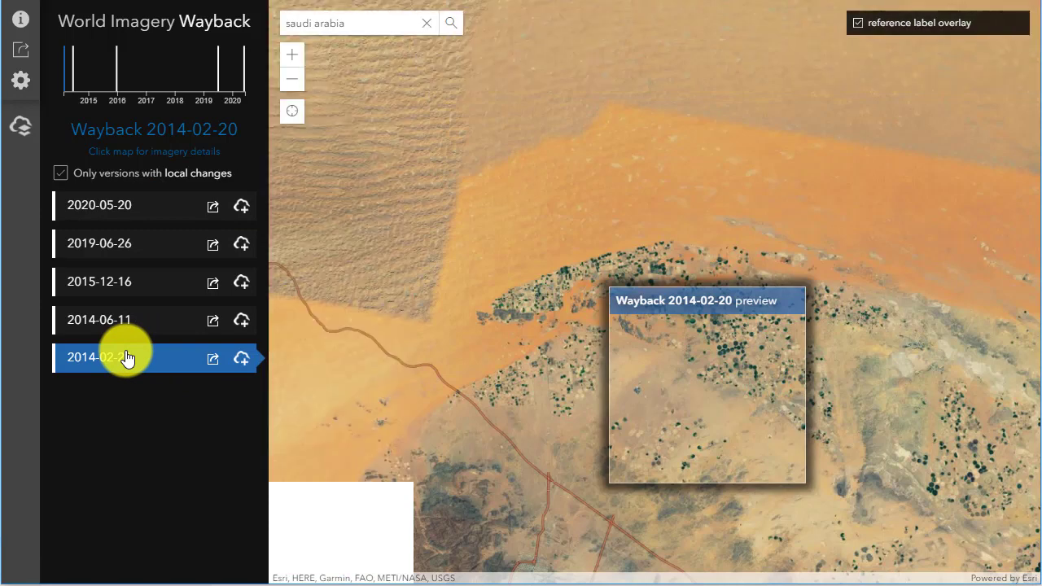
{"action": "left_click", "coordinate": [96, 199]}
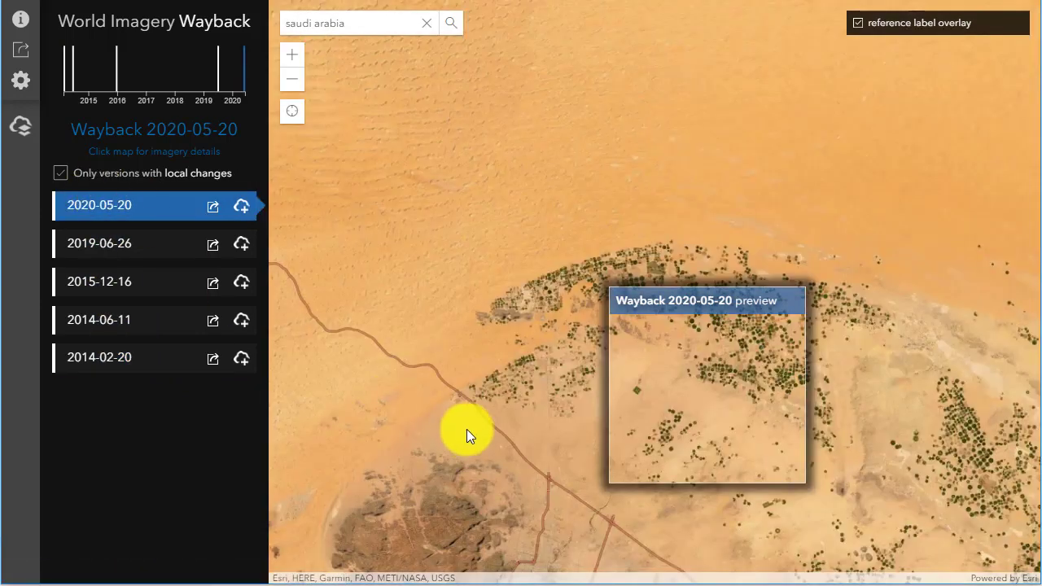
{"action": "left_click_drag", "start_coordinate": [468, 437], "coordinate": [579, 196]}
{"action": "left_click_drag", "start_coordinate": [693, 396], "coordinate": [579, 323]}
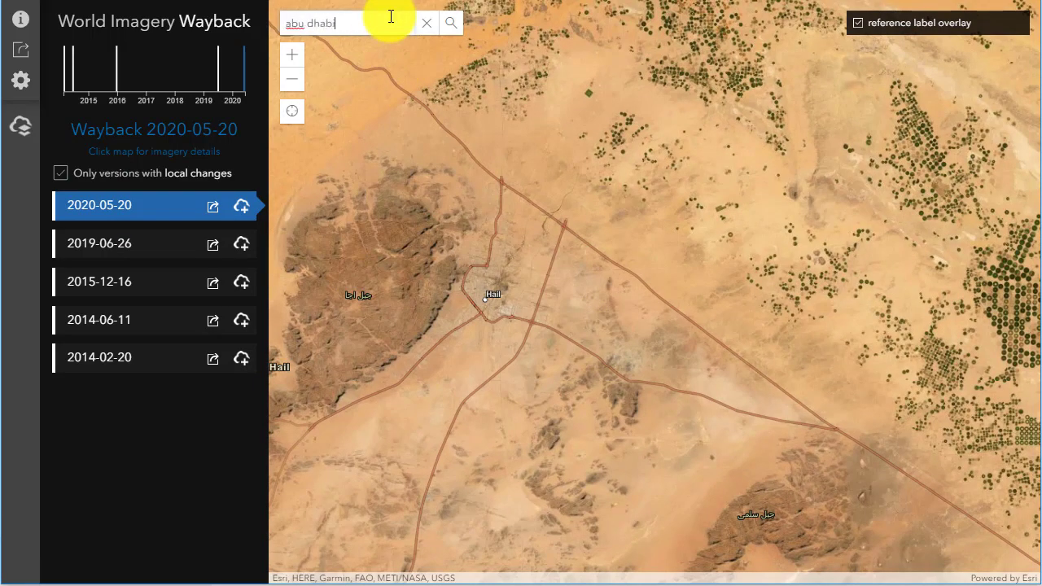
Search for Abu Dhabi and zoom in toward Al Ras Al Akhdar
{"action": "key", "text": "Return"}
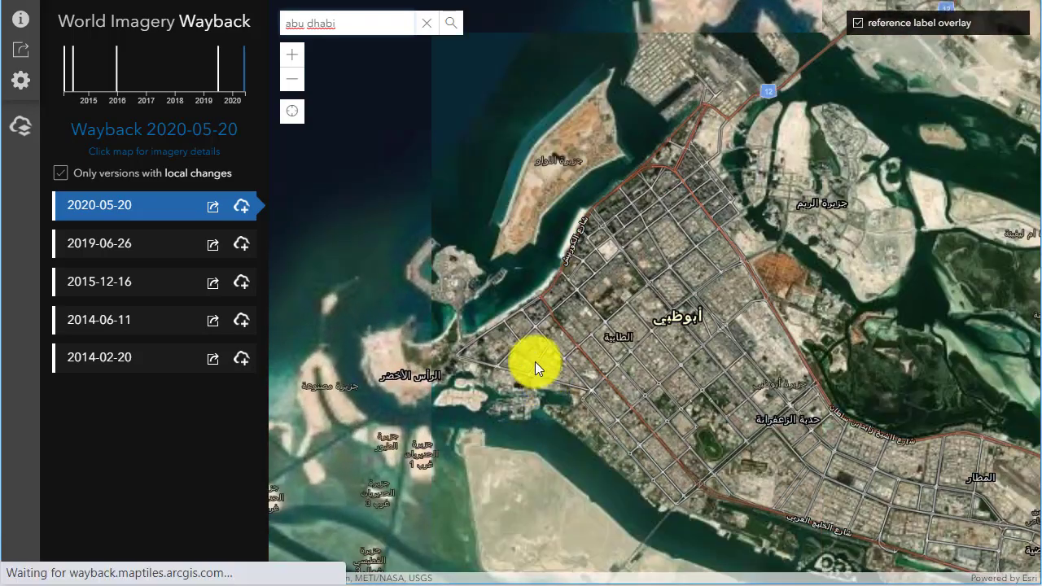
{"action": "left_click_drag", "start_coordinate": [535, 362], "coordinate": [733, 391]}
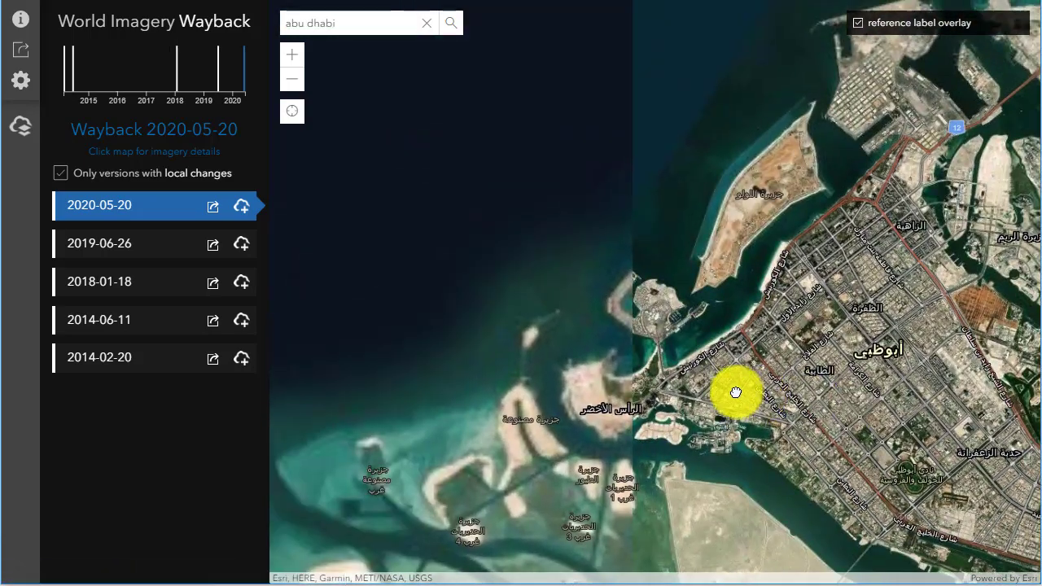
{"action": "scroll", "coordinate": [733, 391], "scroll_direction": "up", "scroll_amount": 3}
{"action": "scroll", "coordinate": [692, 361], "scroll_direction": "up", "scroll_amount": 1}
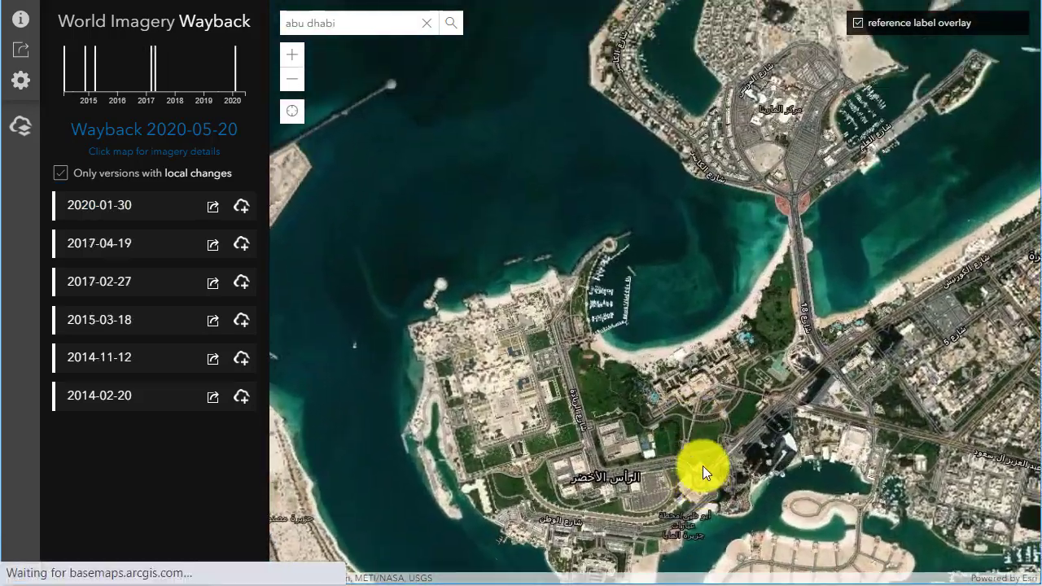
Compare the marina island in 2014-02-20 and 2020-01-30 imagery, then zoom out
{"action": "left_click", "coordinate": [150, 409]}
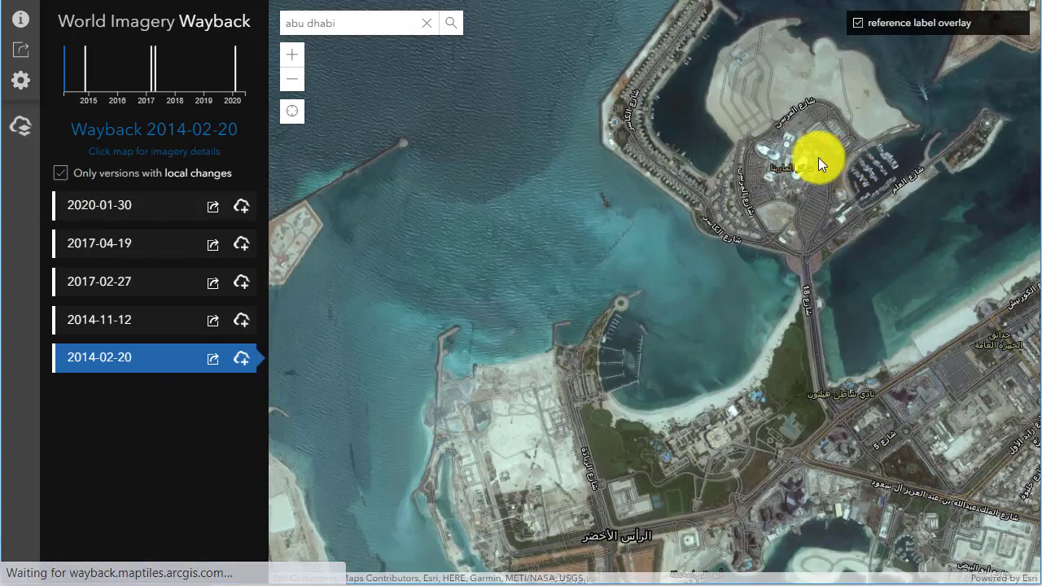
{"action": "left_click_drag", "start_coordinate": [830, 161], "coordinate": [675, 321]}
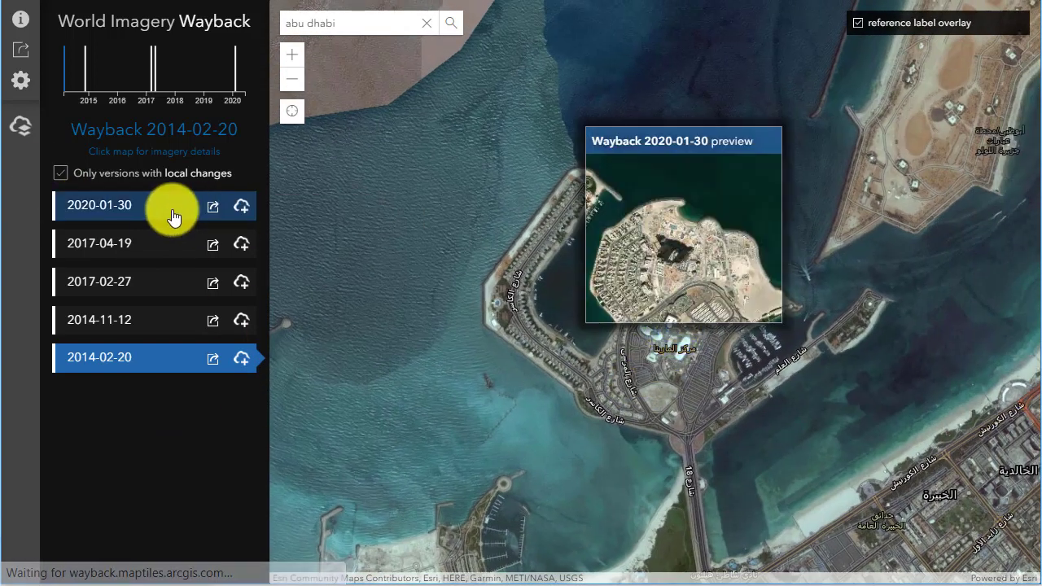
{"action": "left_click", "coordinate": [175, 215]}
{"action": "scroll", "coordinate": [474, 366], "scroll_direction": "down", "scroll_amount": 3}
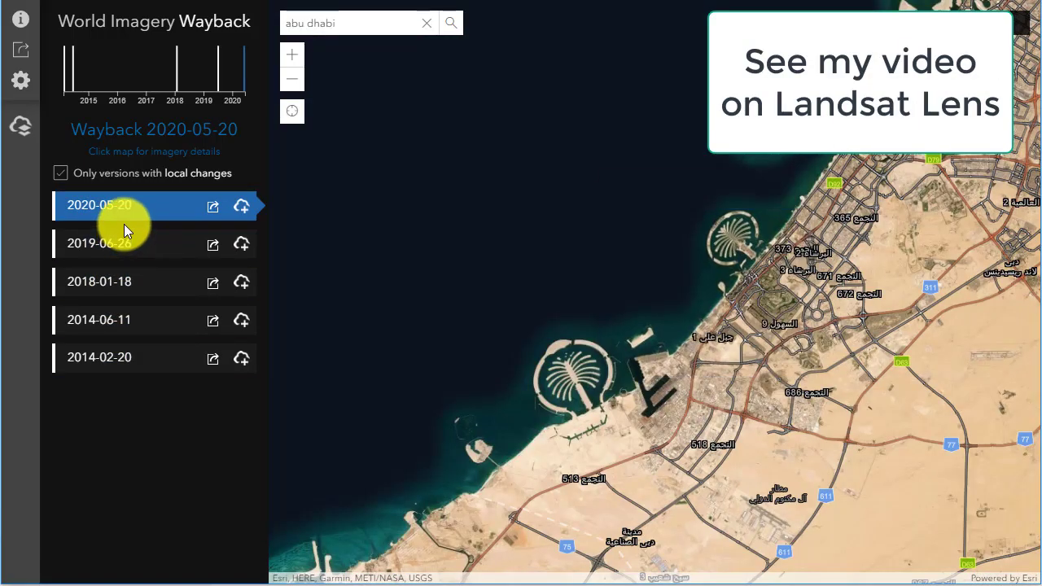
Compare Palm Jebel Ali, then the desert near Al Maktoum airport, in 2014-02-20 versus 2020-02-20 imagery
{"action": "scroll", "coordinate": [594, 447], "scroll_direction": "up", "scroll_amount": 2}
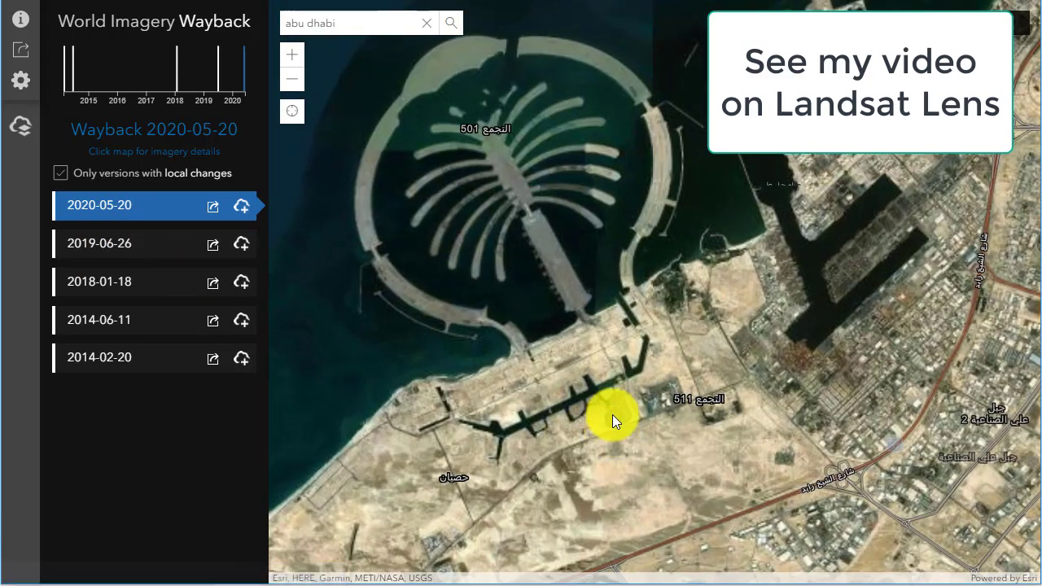
{"action": "left_click", "coordinate": [159, 360]}
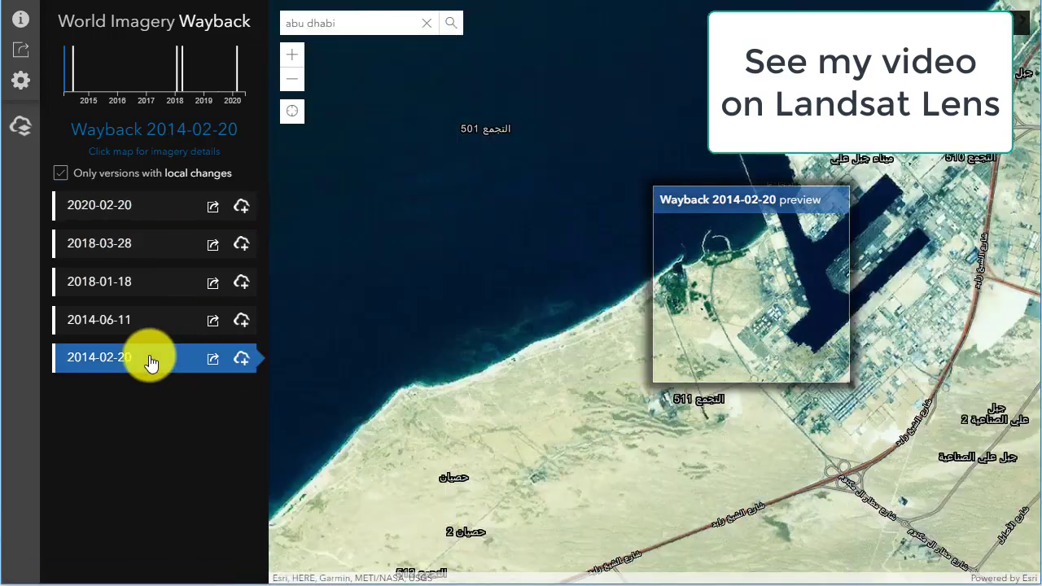
{"action": "left_click", "coordinate": [122, 213]}
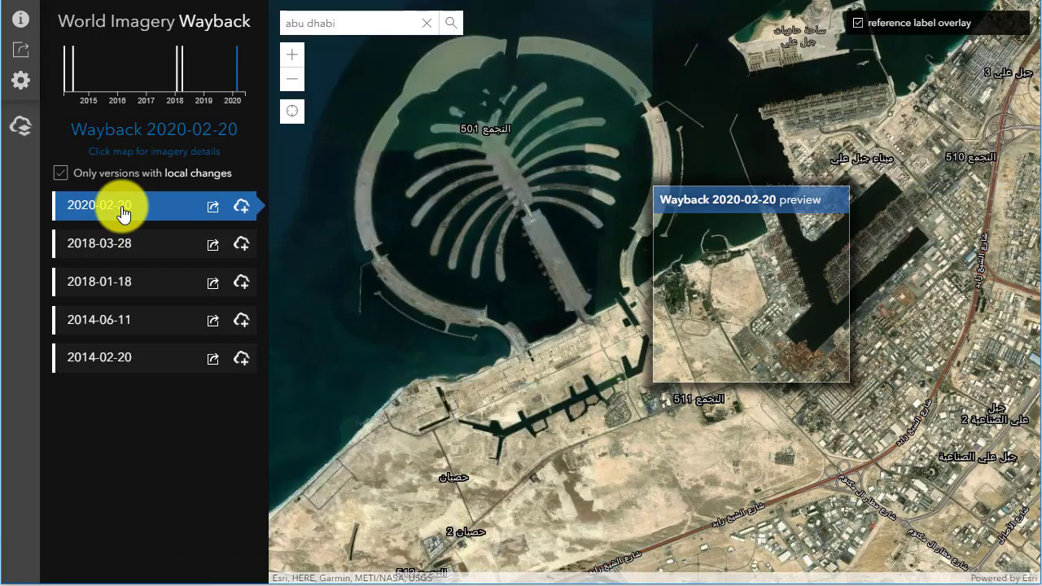
{"action": "left_click_drag", "start_coordinate": [854, 414], "coordinate": [495, 404]}
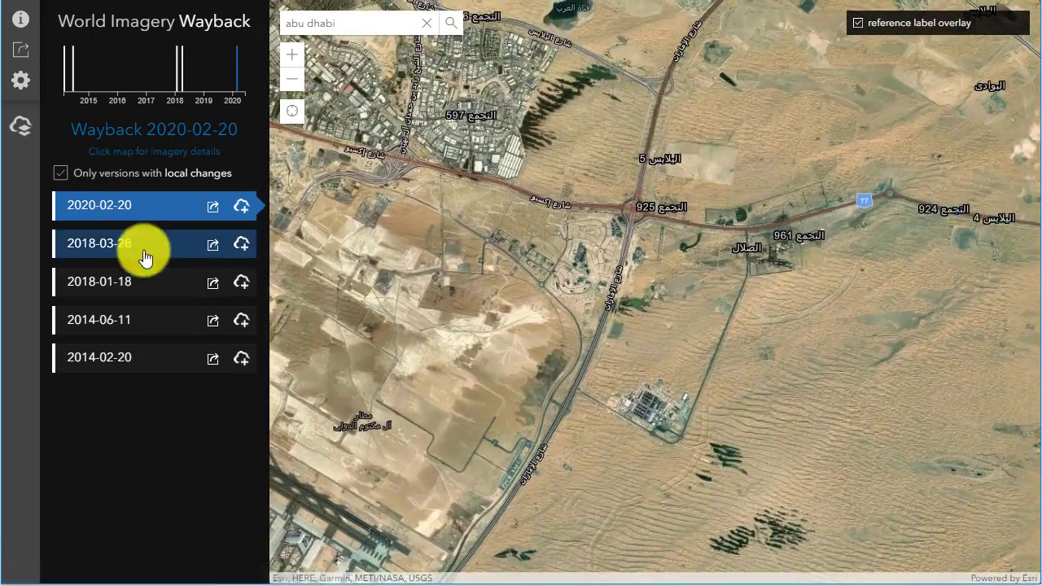
{"action": "left_click", "coordinate": [122, 356]}
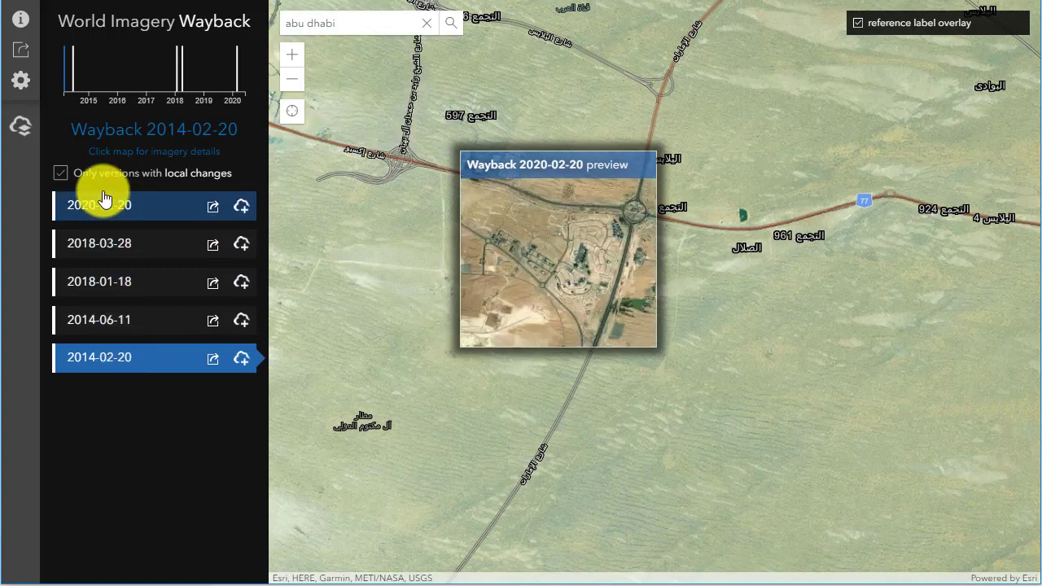
{"action": "left_click", "coordinate": [103, 198]}
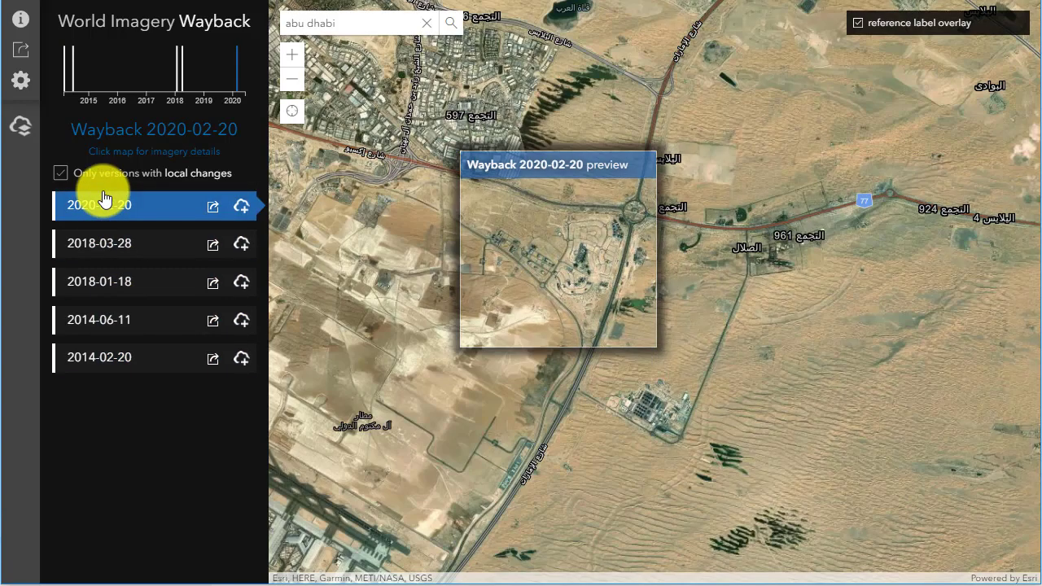
{"action": "left_click", "coordinate": [98, 359]}
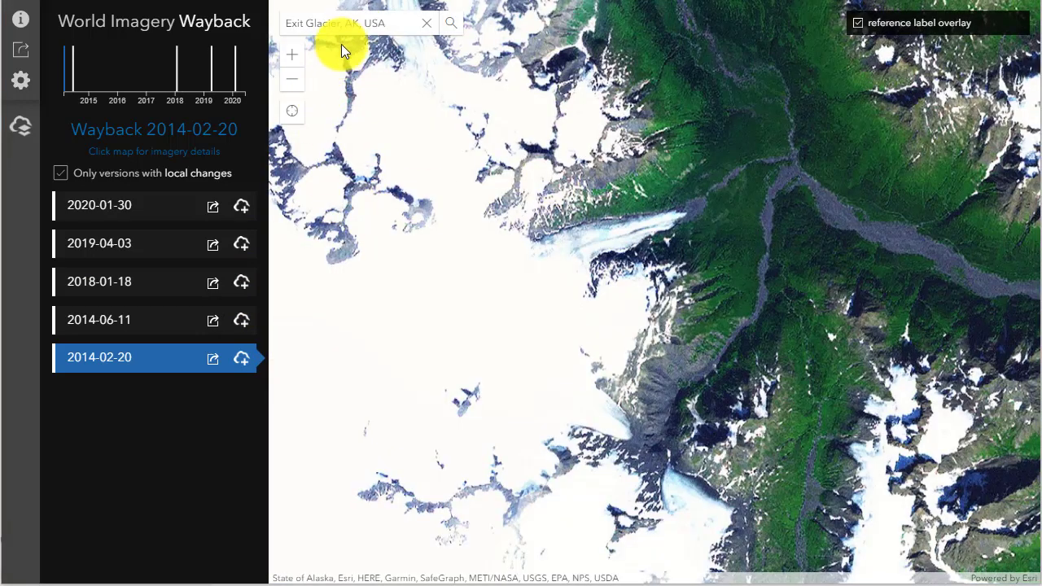
Step Exit Glacier through 2014-06-11, 2018-01-18 and a more recent imagery version
{"action": "left_click", "coordinate": [128, 326]}
{"action": "left_click", "coordinate": [110, 294]}
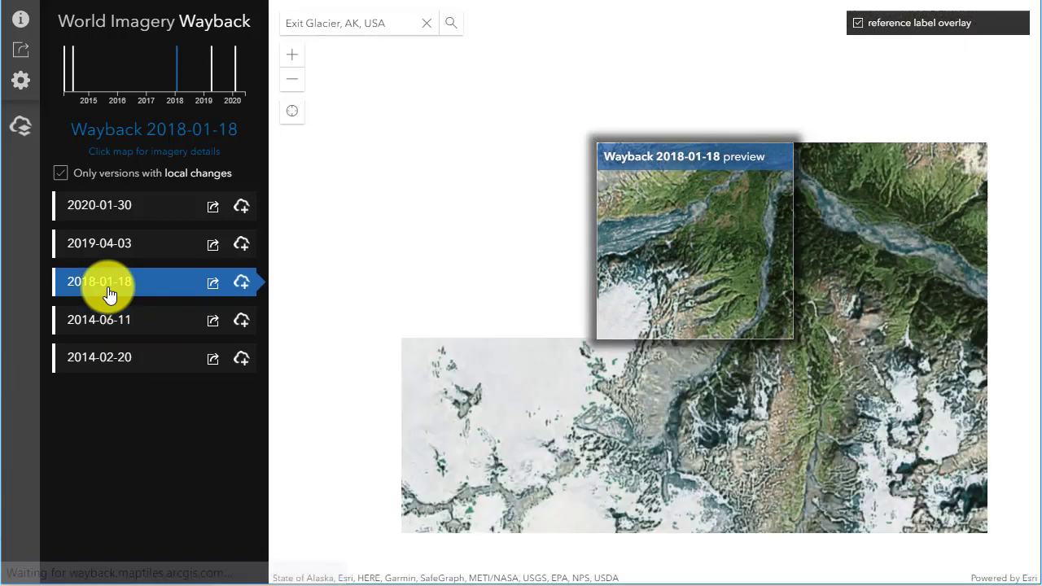
{"action": "left_click", "coordinate": [109, 254]}
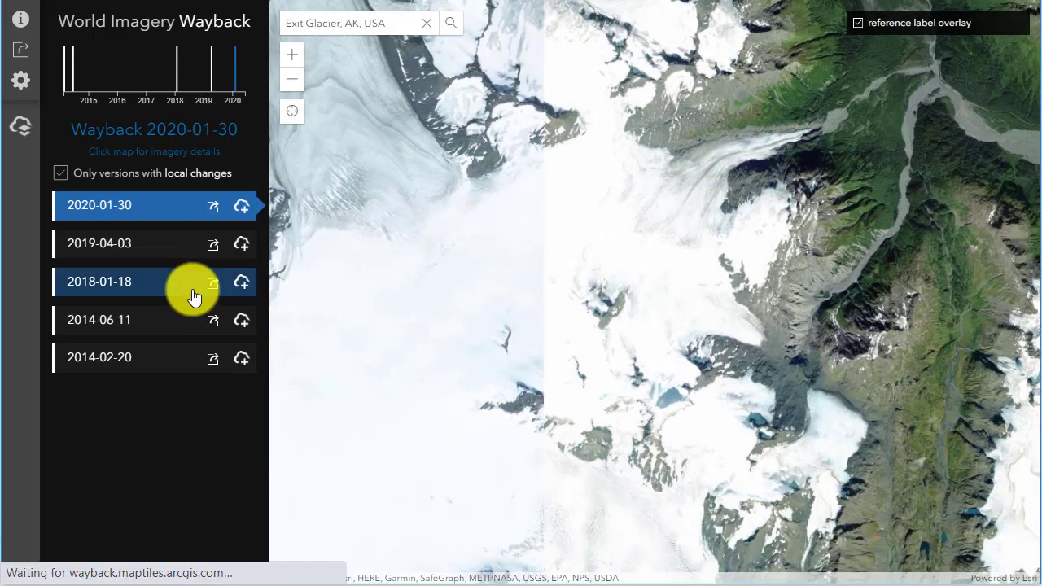
Toggle 2014-02-20 and 2020-01-30 imagery of the glacier's lower outlet, ending on 2014-02-20
{"action": "left_click", "coordinate": [130, 359]}
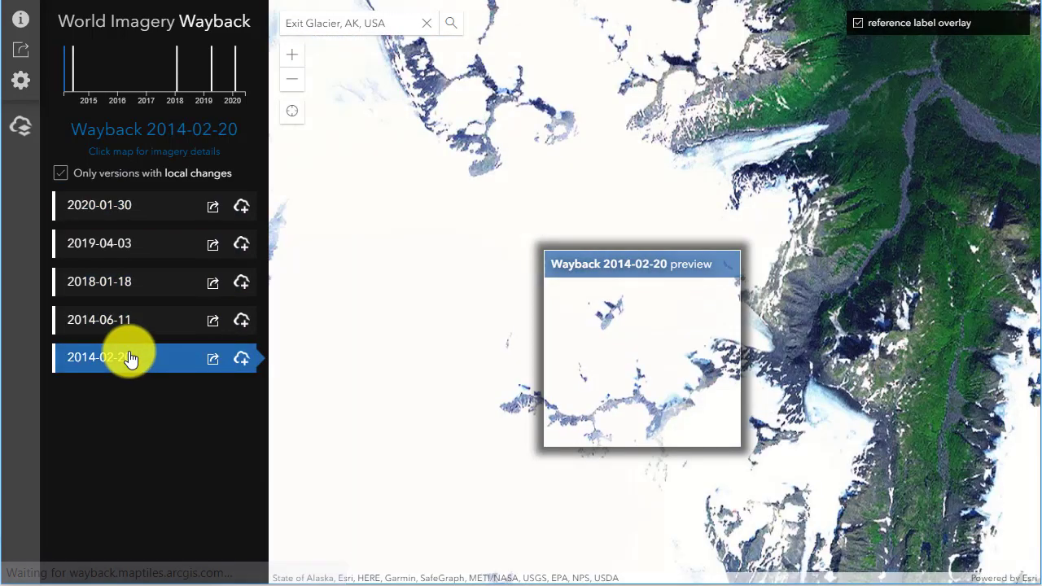
{"action": "left_click", "coordinate": [99, 212]}
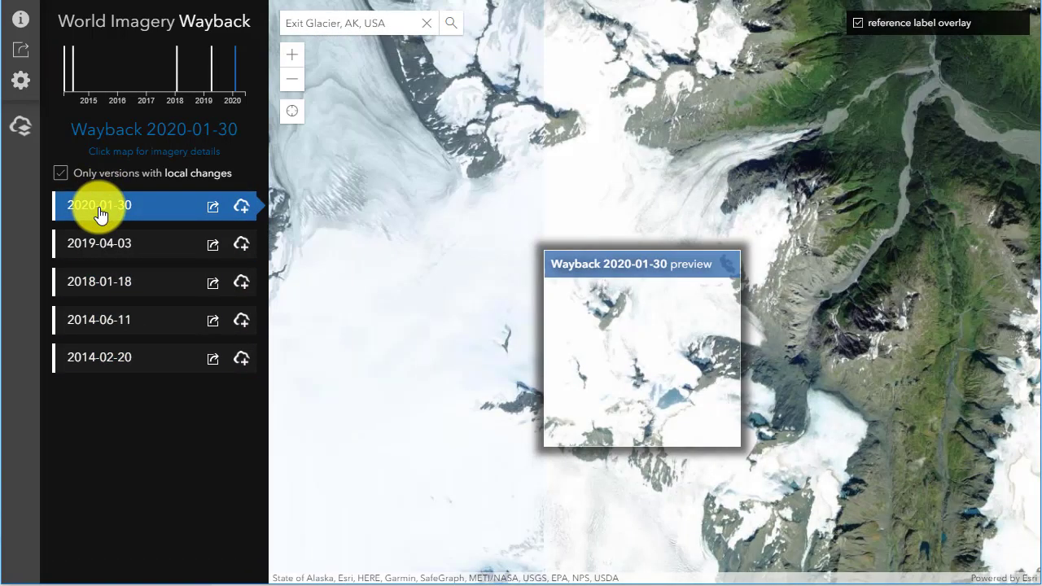
{"action": "left_click_drag", "start_coordinate": [507, 437], "coordinate": [505, 262]}
{"action": "left_click", "coordinate": [149, 371]}
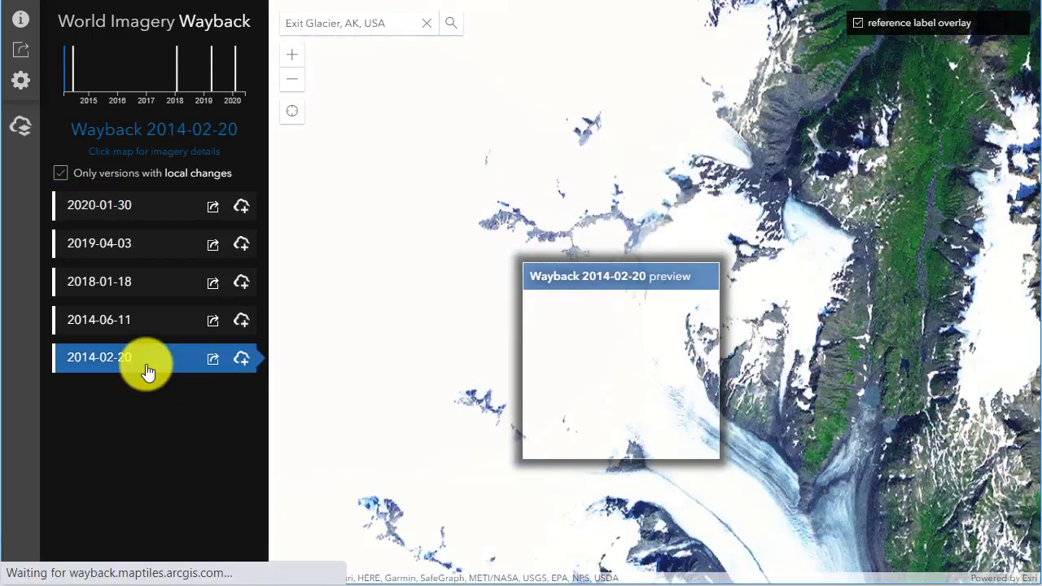
{"action": "left_click", "coordinate": [120, 219]}
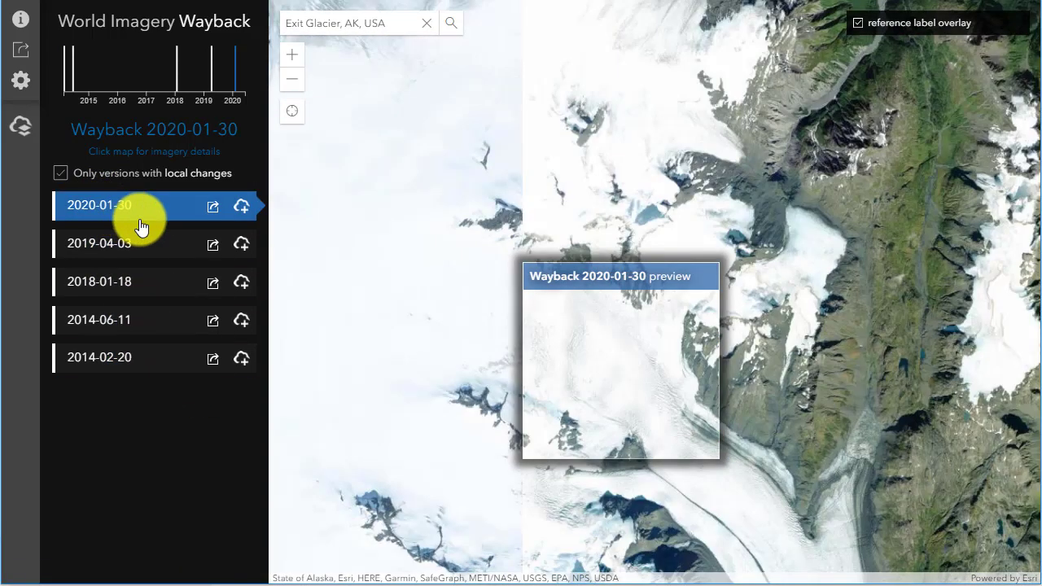
{"action": "left_click", "coordinate": [121, 360]}
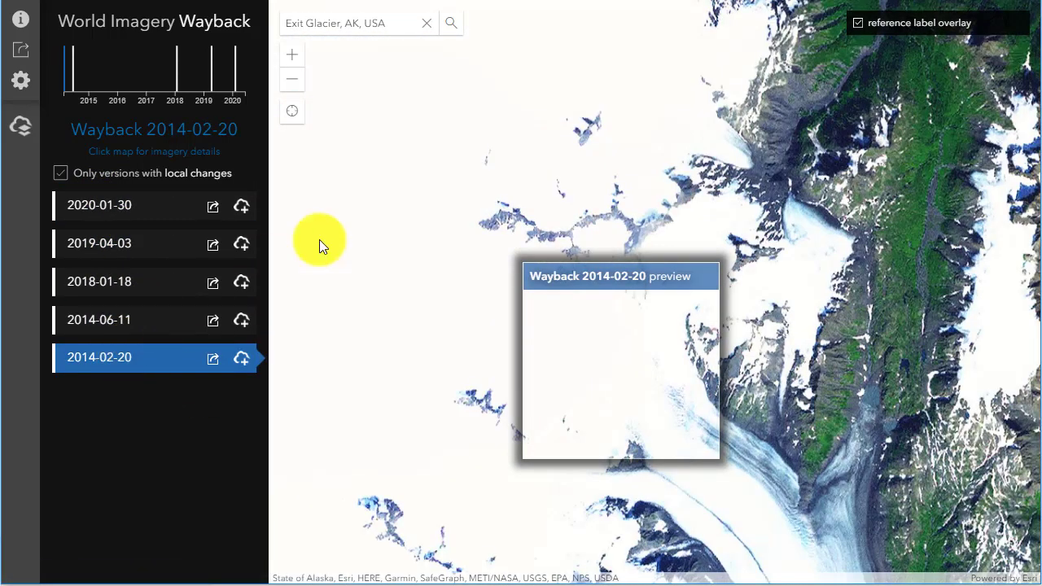
Search 'portage glacier', go to Portage Glacier, AK, USA, and view its 2016-04-20 imagery
{"action": "left_click", "coordinate": [377, 24]}
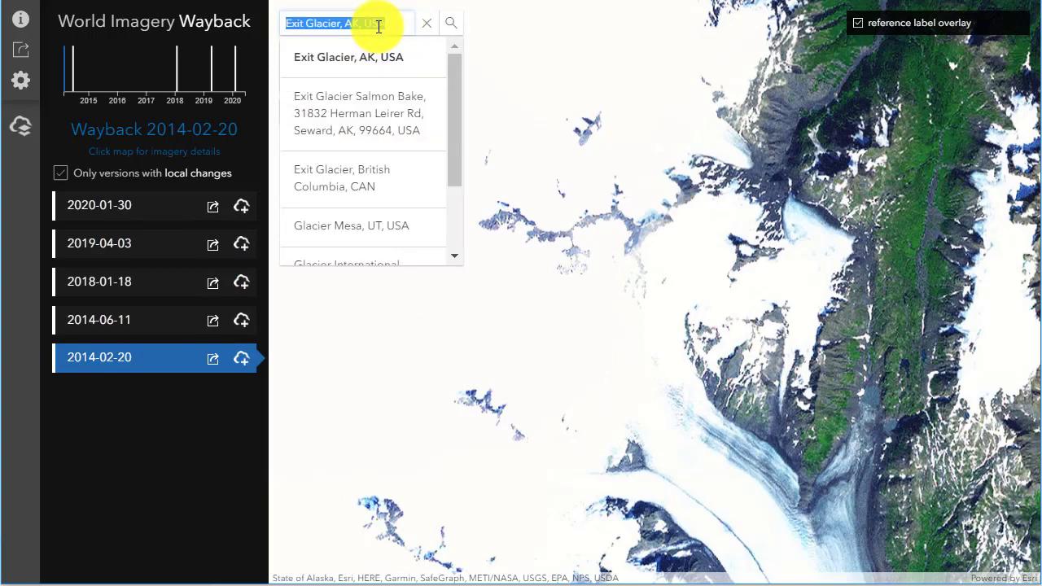
{"action": "type", "text": "portage "}
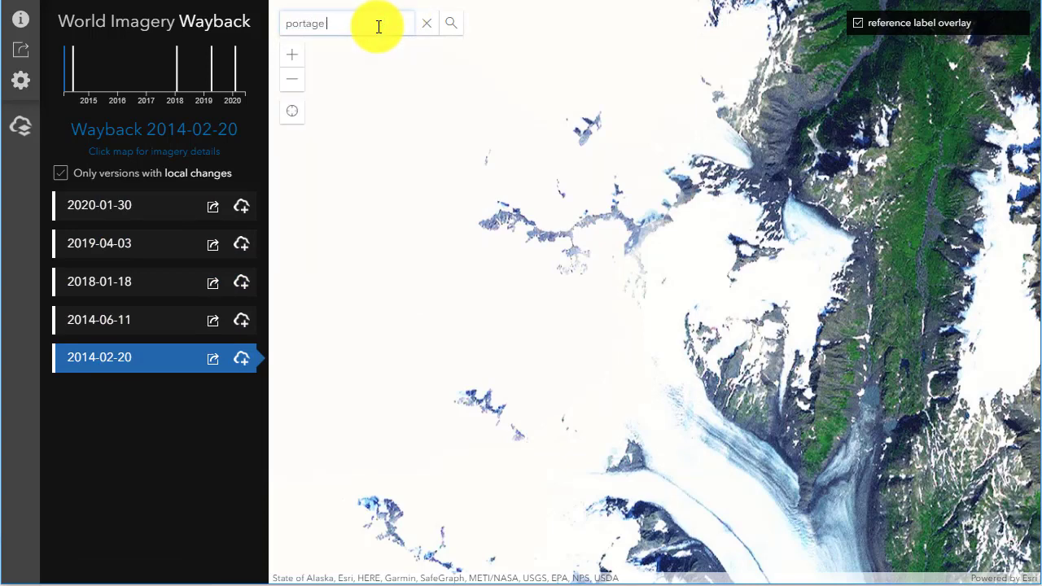
{"action": "type", "text": "glacier"}
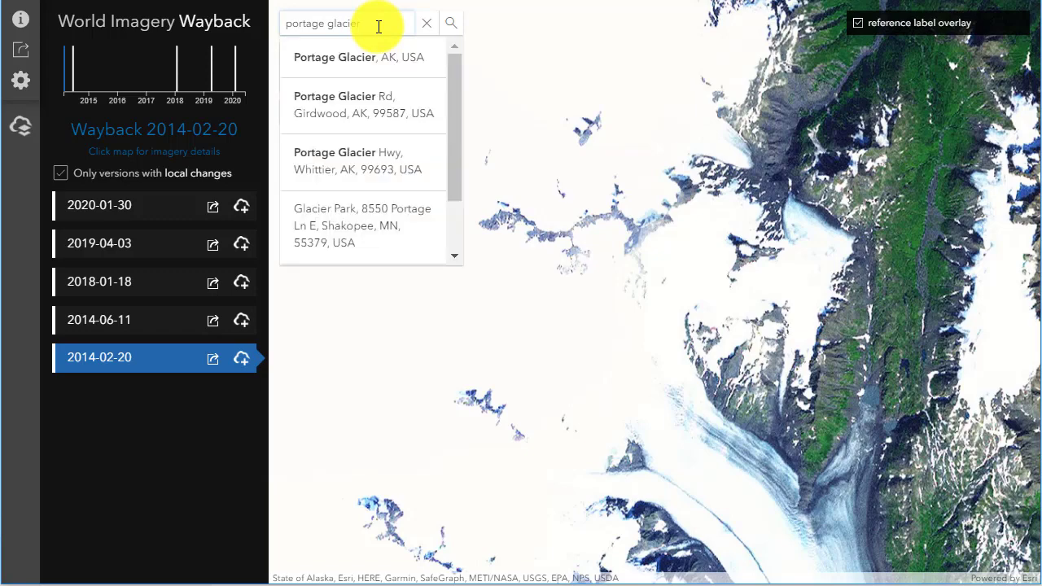
{"action": "left_click", "coordinate": [366, 61]}
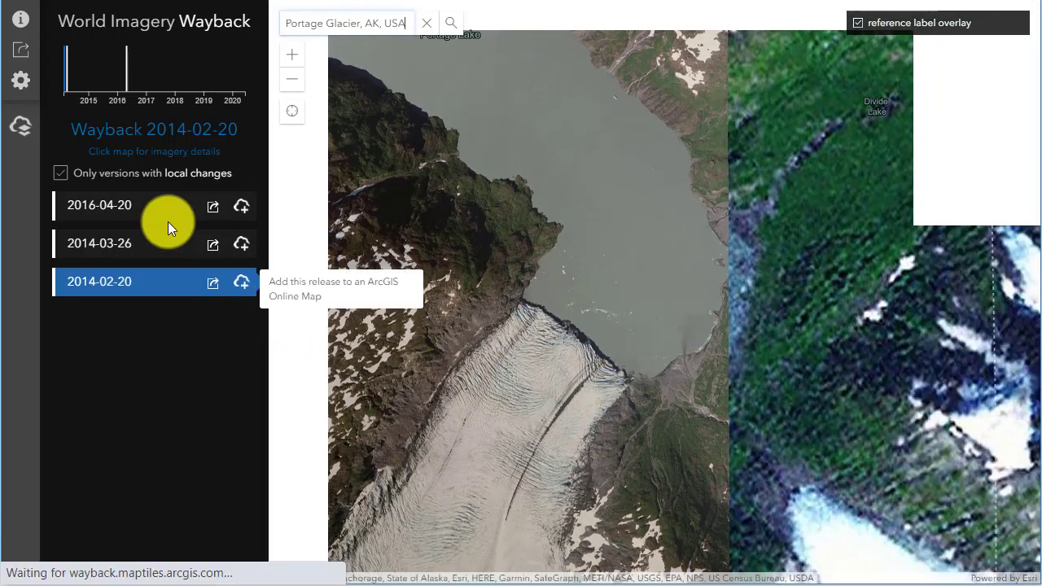
{"action": "left_click", "coordinate": [157, 215]}
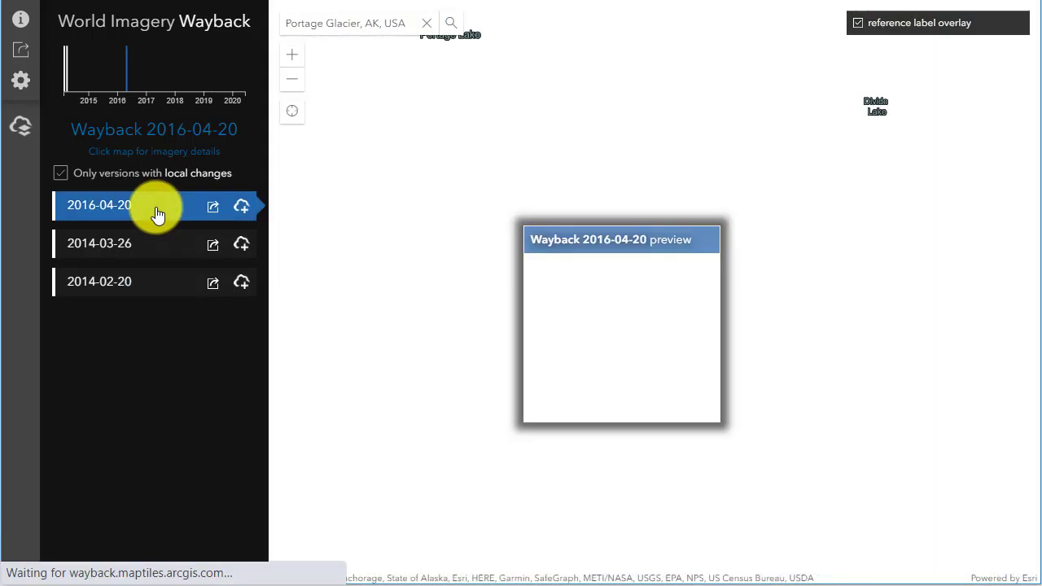
Alternate 2014-02-20 and 2020-01-30 imagery of Portage Glacier, ending on 2020-01-30
{"action": "scroll", "coordinate": [621, 284], "scroll_direction": "down", "scroll_amount": 1}
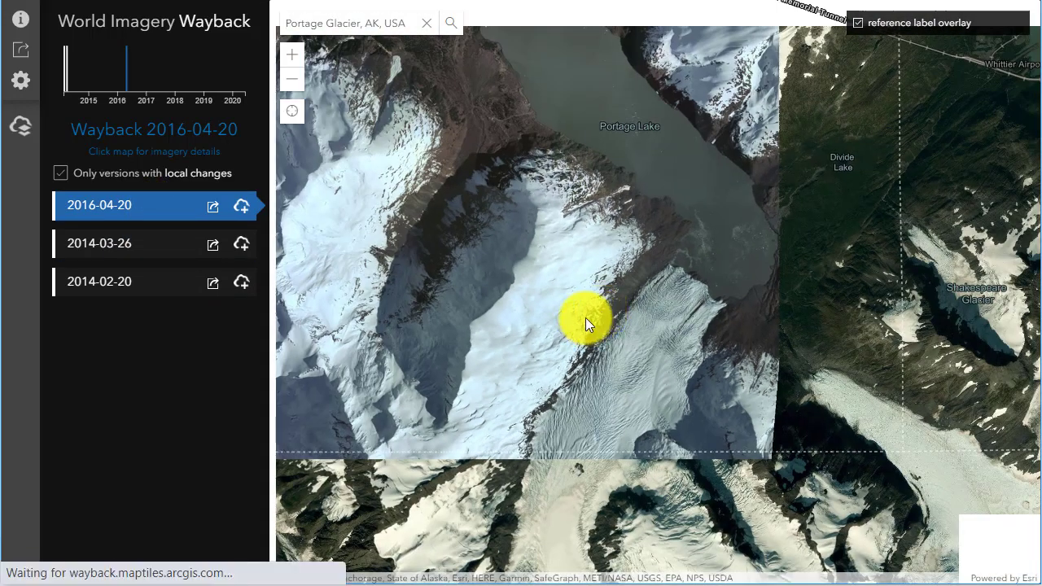
{"action": "left_click", "coordinate": [126, 321]}
{"action": "left_click", "coordinate": [106, 210]}
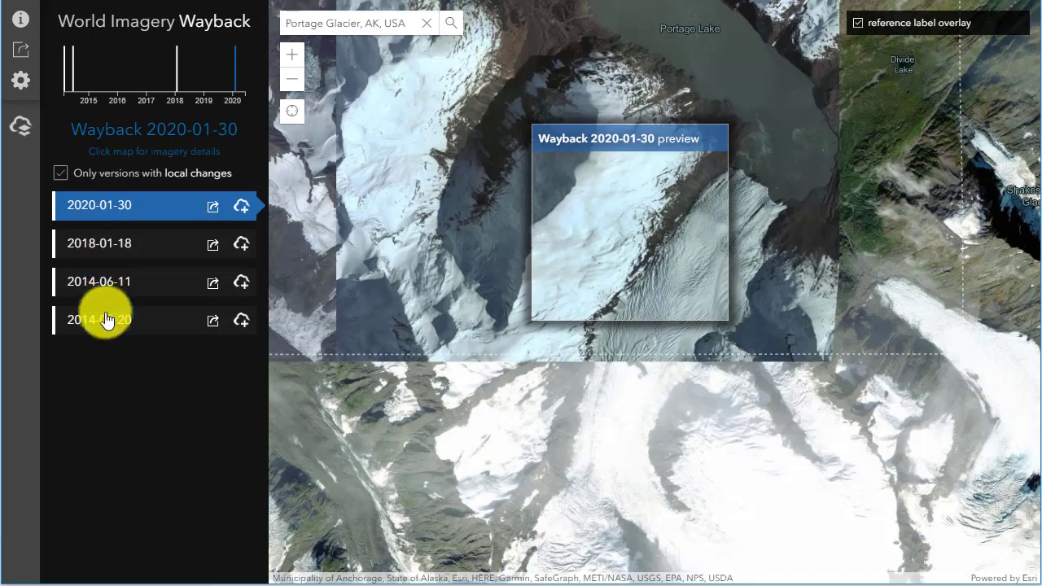
{"action": "left_click", "coordinate": [104, 311]}
{"action": "left_click", "coordinate": [93, 205]}
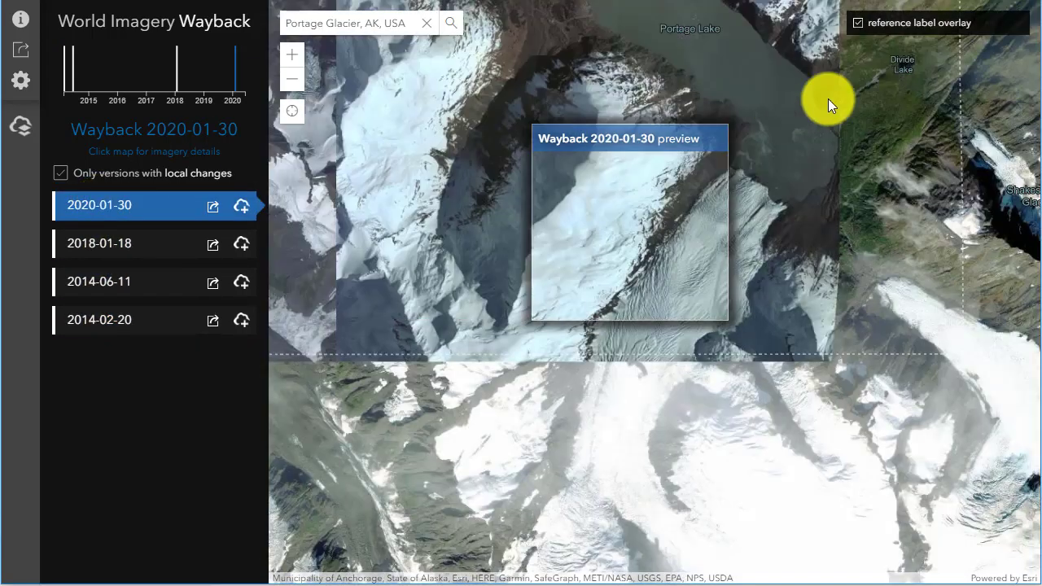
Search for 'mt st helens, wa' to bring Mount St Helens onto the map
{"action": "triple_click", "coordinate": [389, 24]}
{"action": "type", "text": "mt st helens"}
{"action": "type", "text": ", w"}
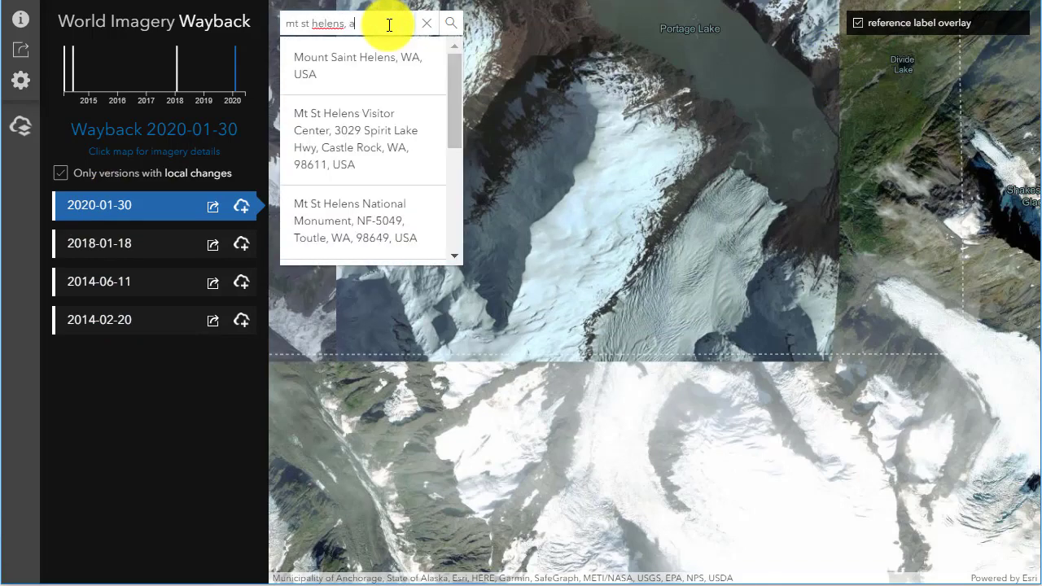
{"action": "type", "text": "a"}
{"action": "key", "text": "Return"}
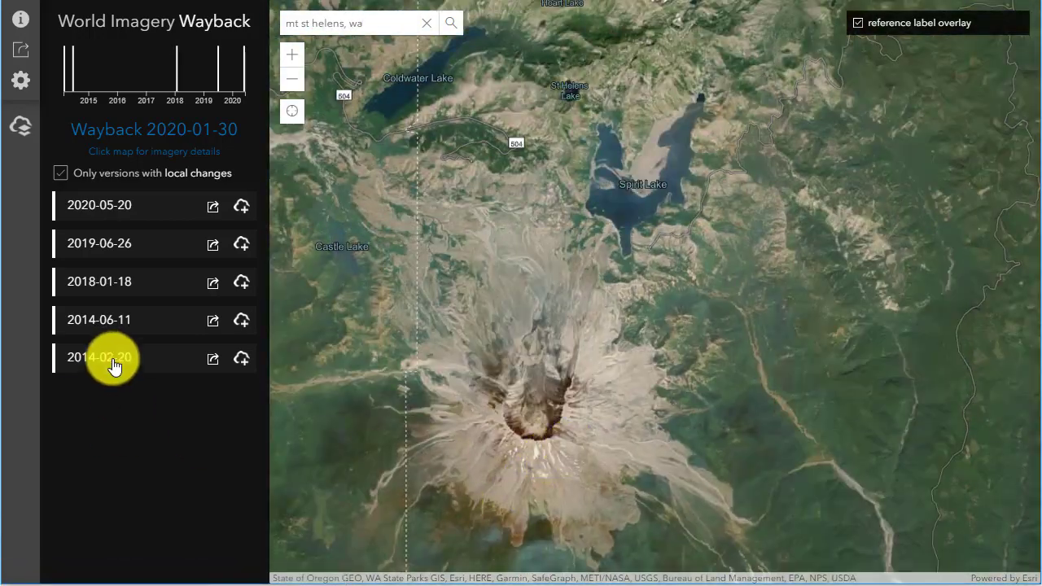
Compare the 2014-02-20, 2020-05-20, 2014-06-11, 2018-01-18, 2018-06-27 and 2019-07-17 imagery of the volcano
{"action": "left_click", "coordinate": [112, 363]}
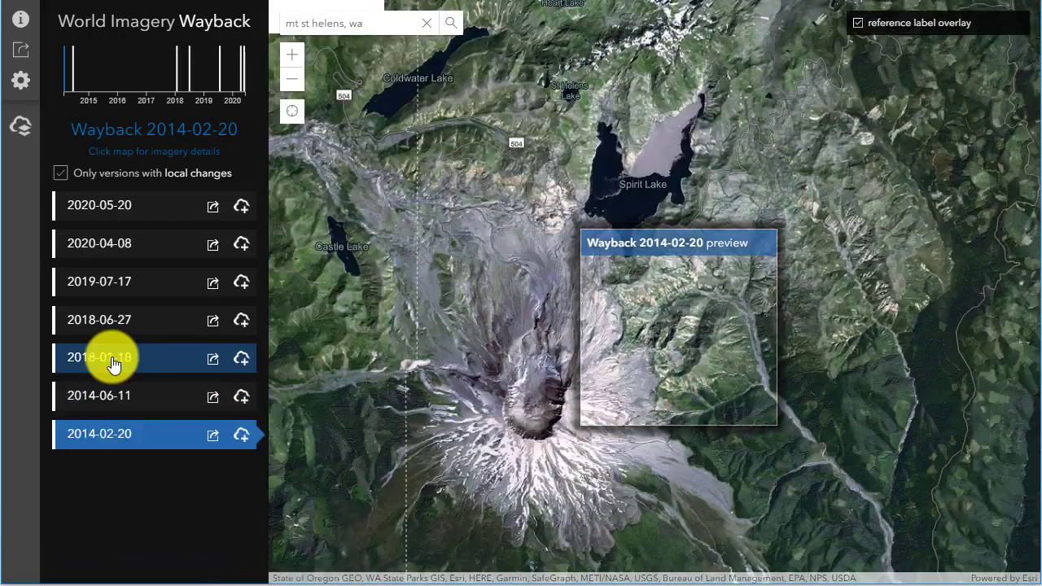
{"action": "left_click", "coordinate": [109, 205]}
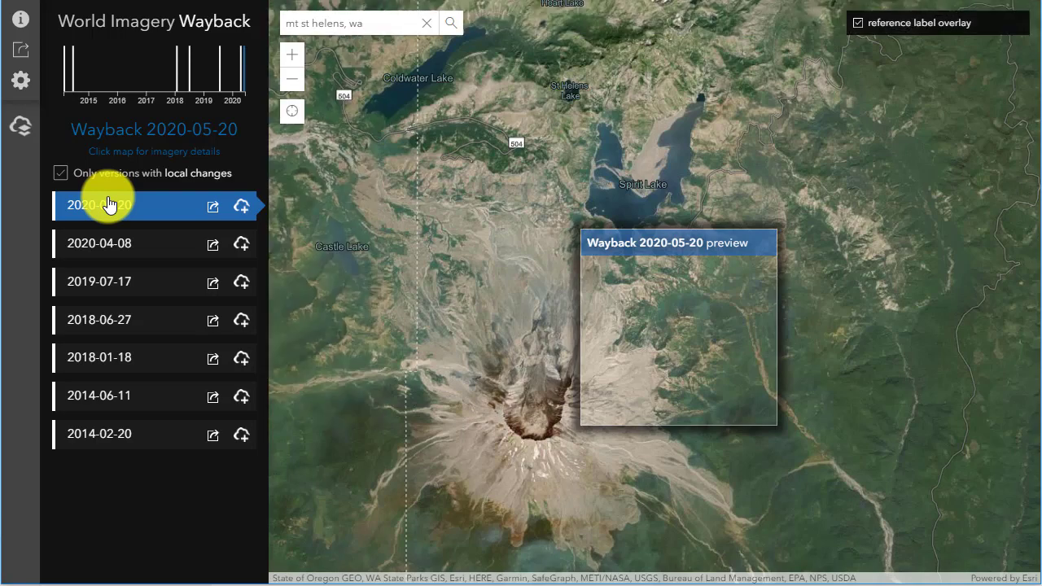
{"action": "scroll", "coordinate": [509, 444], "scroll_direction": "up", "scroll_amount": 2}
{"action": "left_click", "coordinate": [130, 410]}
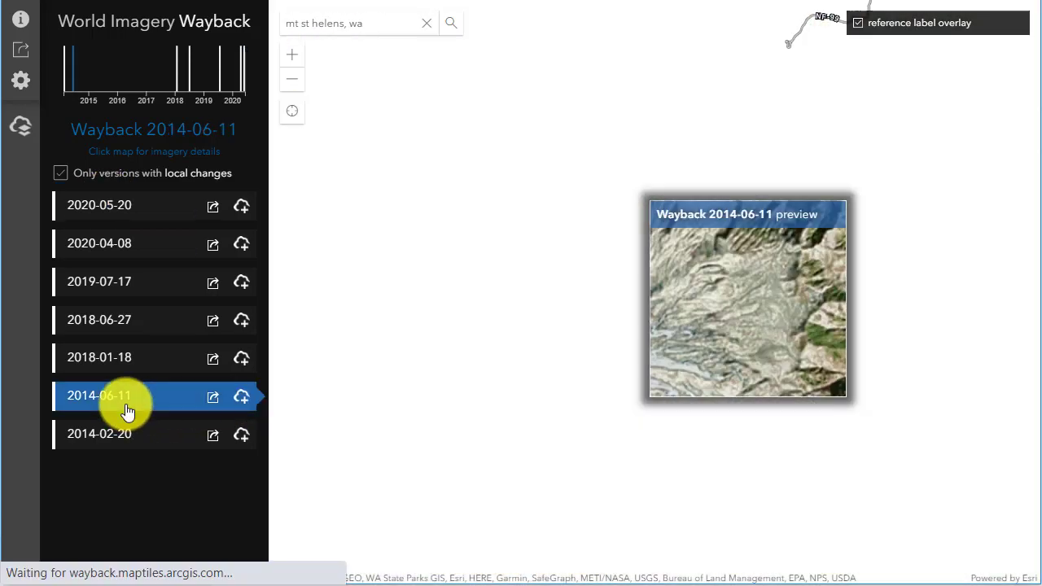
{"action": "left_click", "coordinate": [129, 292]}
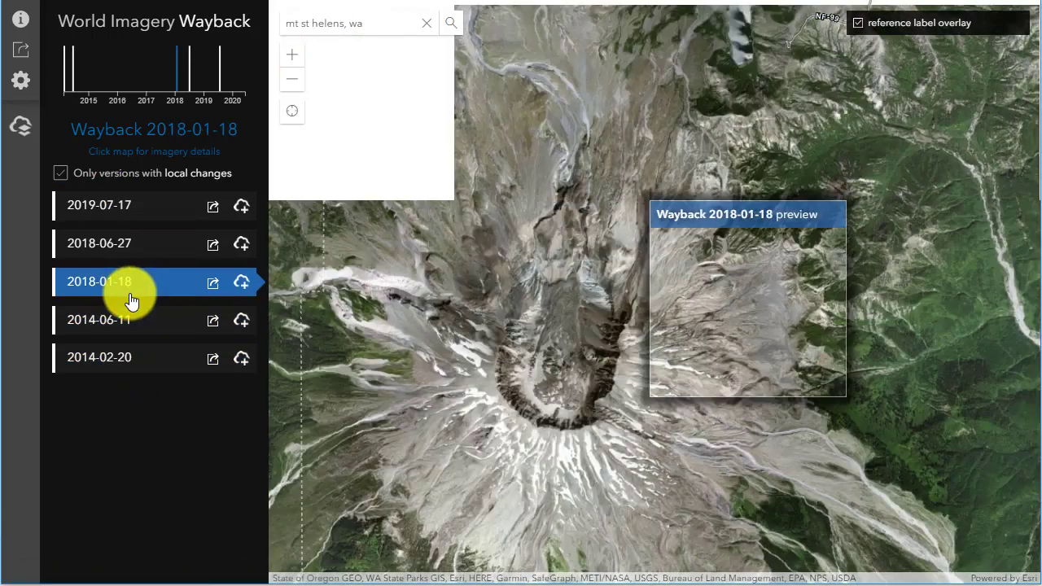
{"action": "left_click", "coordinate": [129, 252]}
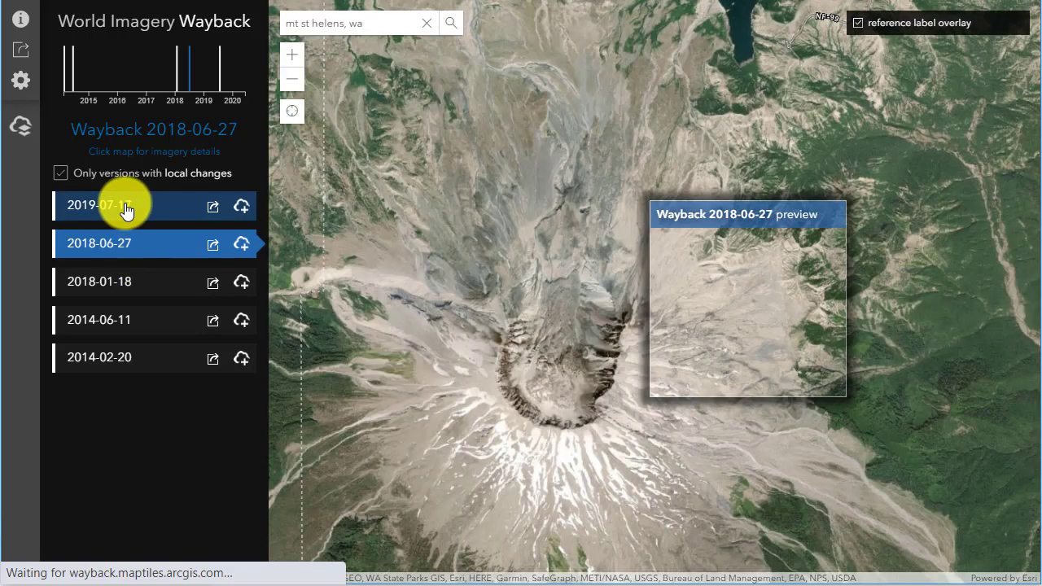
{"action": "left_click", "coordinate": [128, 209]}
Center and zoom into the crater, comparing 2014-02-20 with 2020-06-10, ending on snowy 2014-02-20
{"action": "left_click_drag", "start_coordinate": [511, 340], "coordinate": [661, 303]}
{"action": "scroll", "coordinate": [624, 353], "scroll_direction": "up", "scroll_amount": 2}
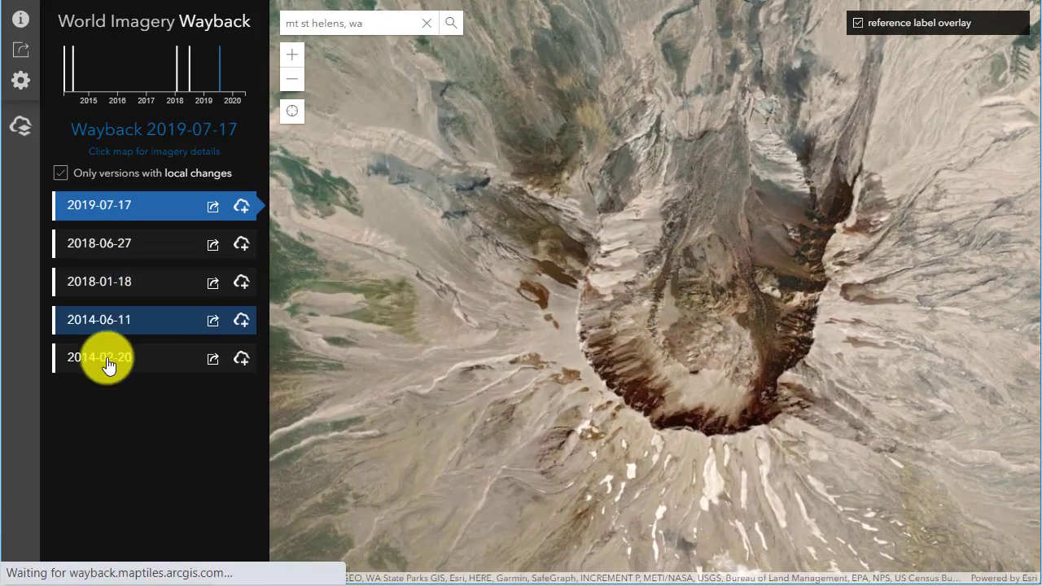
{"action": "left_click", "coordinate": [107, 355]}
{"action": "left_click", "coordinate": [97, 211]}
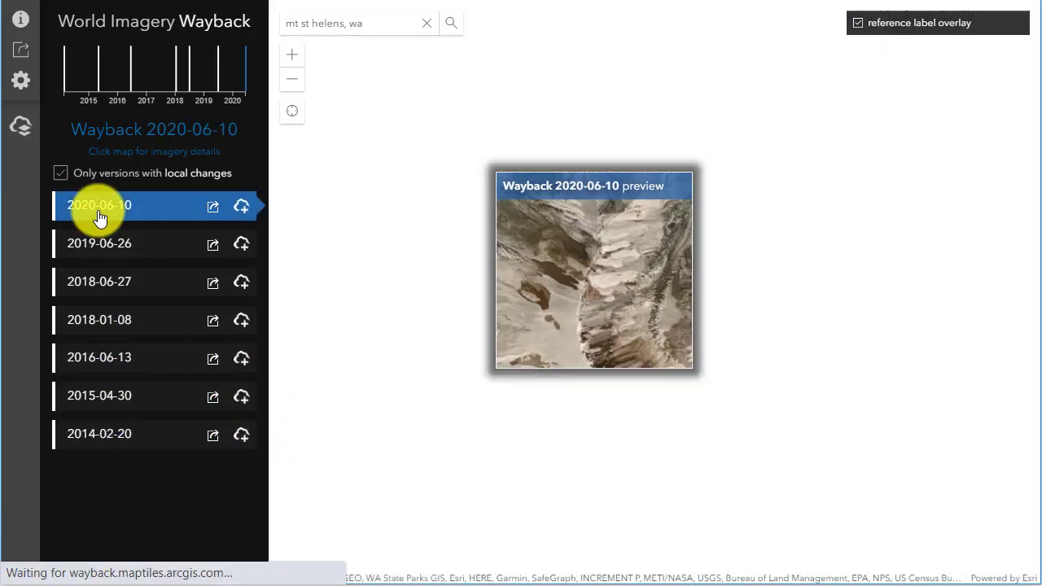
{"action": "scroll", "coordinate": [607, 310], "scroll_direction": "up", "scroll_amount": 3}
{"action": "scroll", "coordinate": [717, 354], "scroll_direction": "up", "scroll_amount": 3}
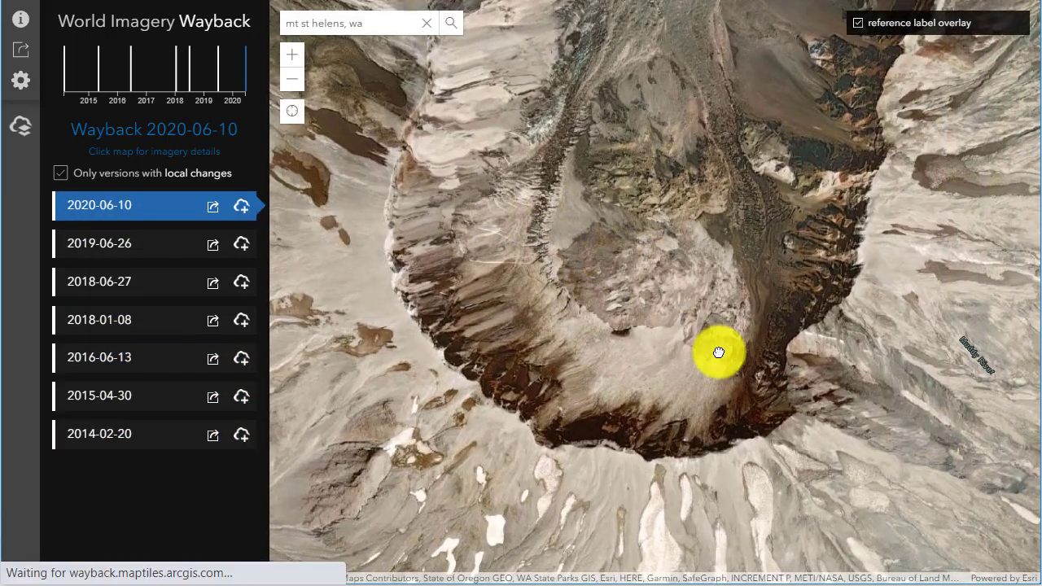
{"action": "scroll", "coordinate": [598, 315], "scroll_direction": "up", "scroll_amount": 2}
{"action": "left_click", "coordinate": [190, 427]}
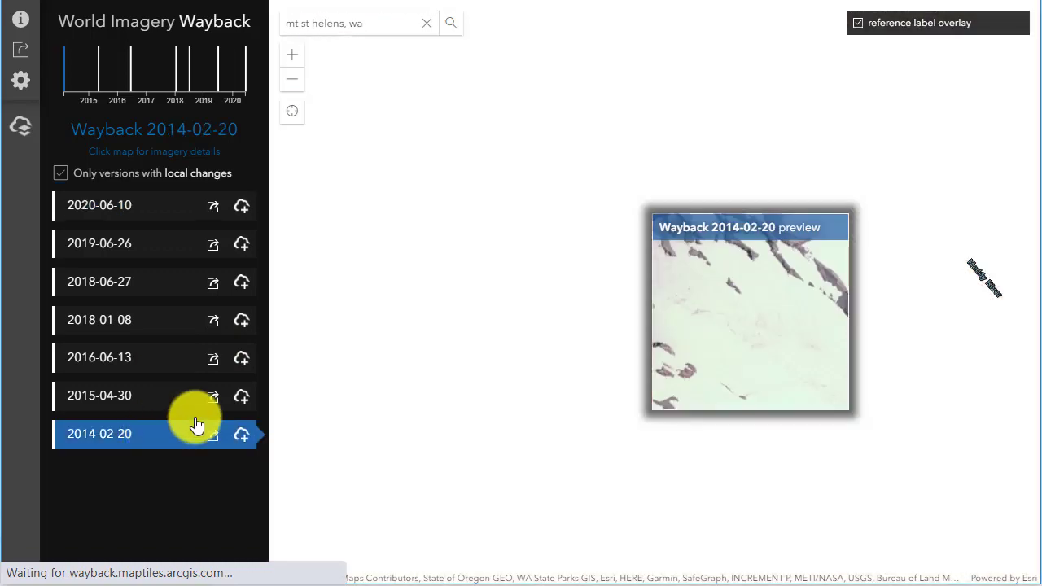
{"action": "left_click_drag", "start_coordinate": [345, 399], "coordinate": [507, 384]}
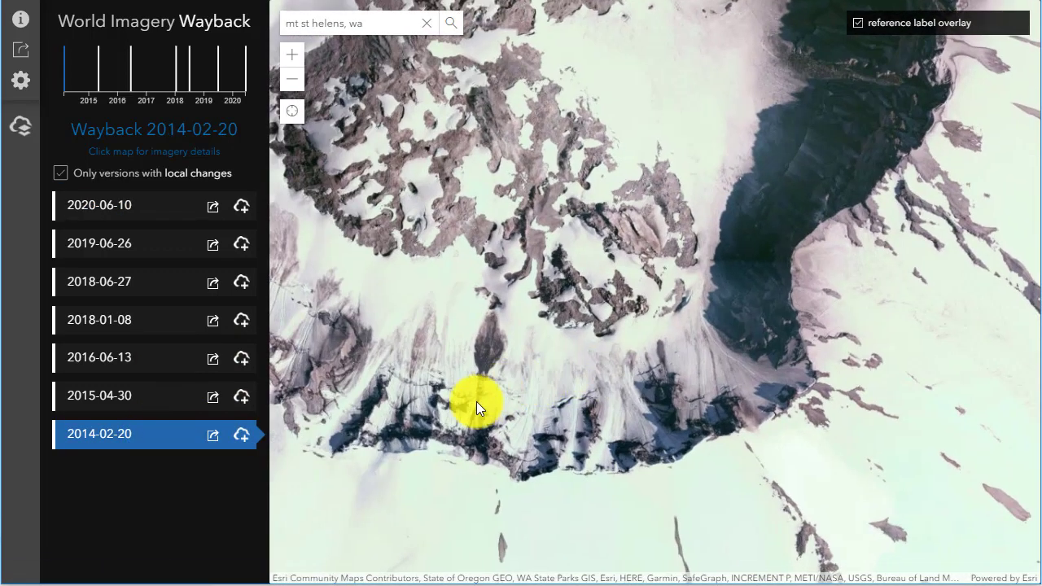
{"action": "scroll", "coordinate": [448, 412], "scroll_direction": "up", "scroll_amount": 2}
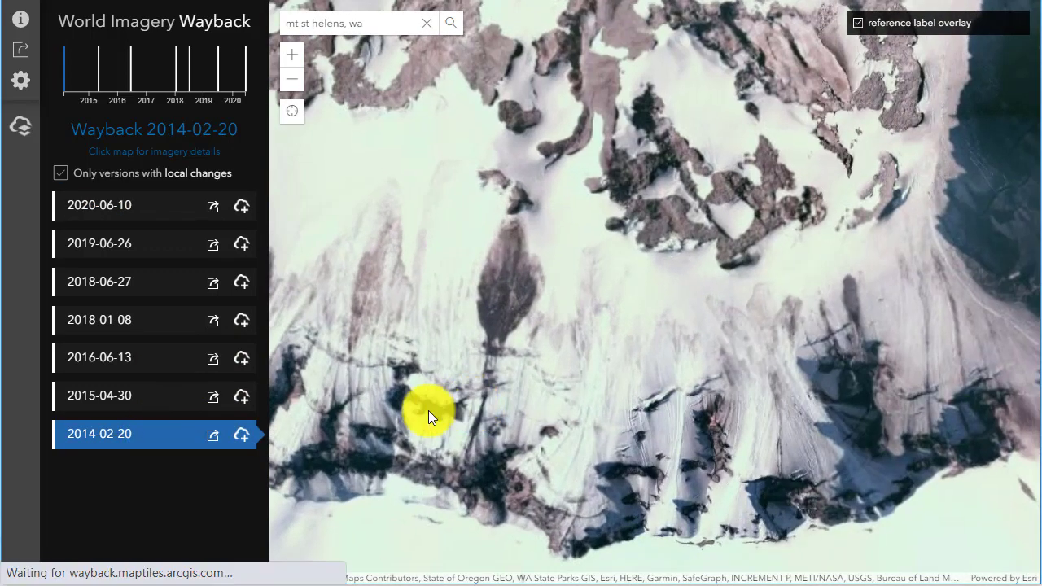
Search for 'broomfield, co' and zoom in on the Esri building
{"action": "left_click", "coordinate": [382, 22]}
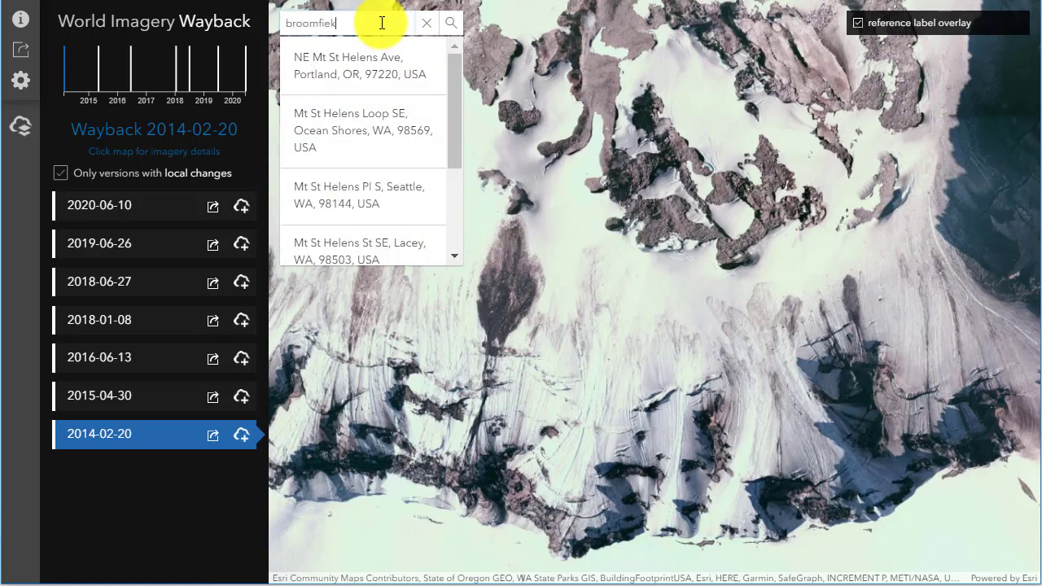
{"action": "type", "text": "broomfiek"}
{"action": "key", "text": "BackSpace"}
{"action": "type", "text": "ld, co"}
{"action": "key", "text": "Return"}
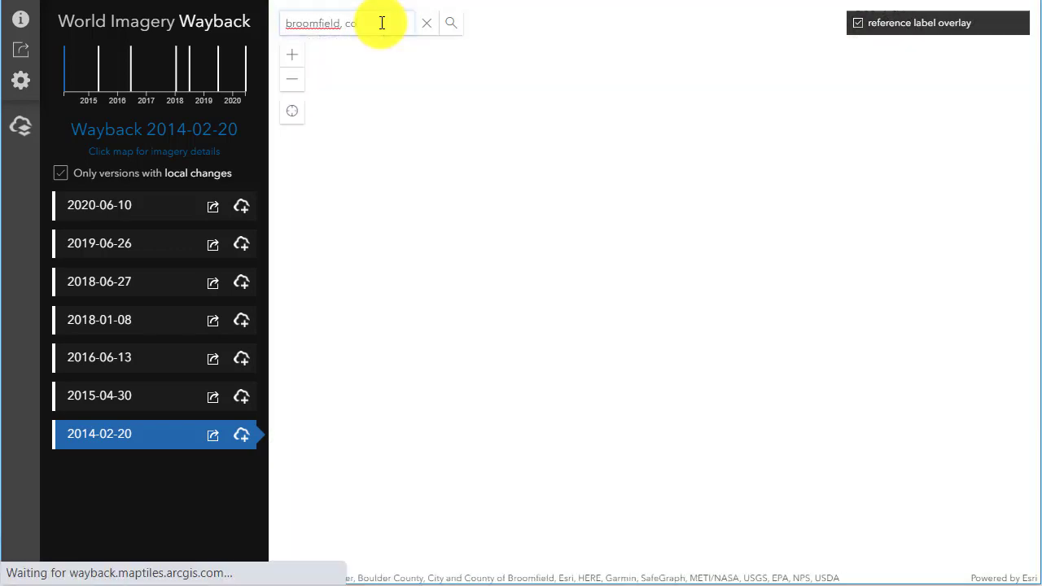
{"action": "scroll", "coordinate": [586, 297], "scroll_direction": "up", "scroll_amount": 5}
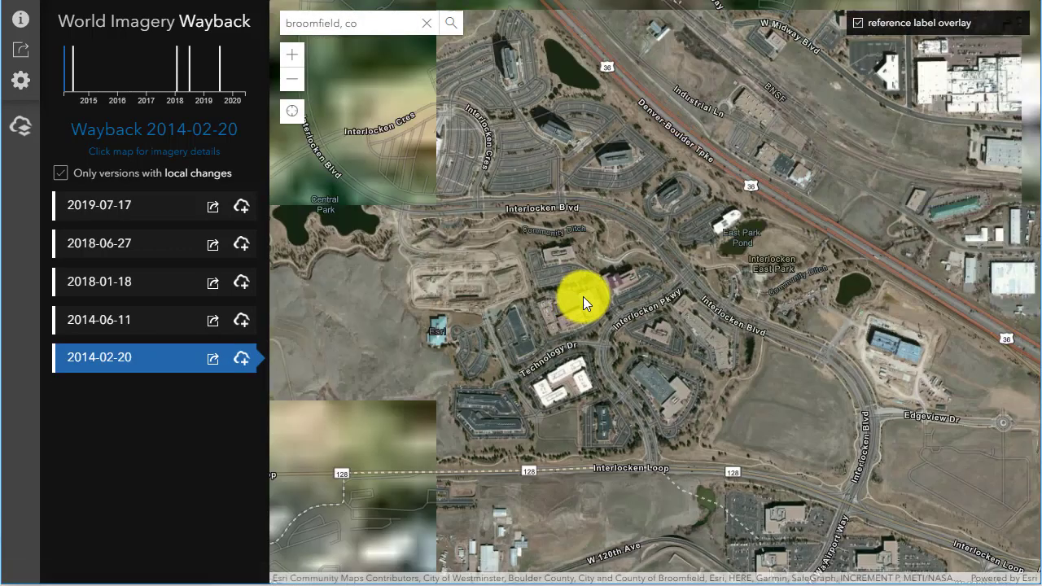
{"action": "left_click_drag", "start_coordinate": [560, 369], "coordinate": [384, 266]}
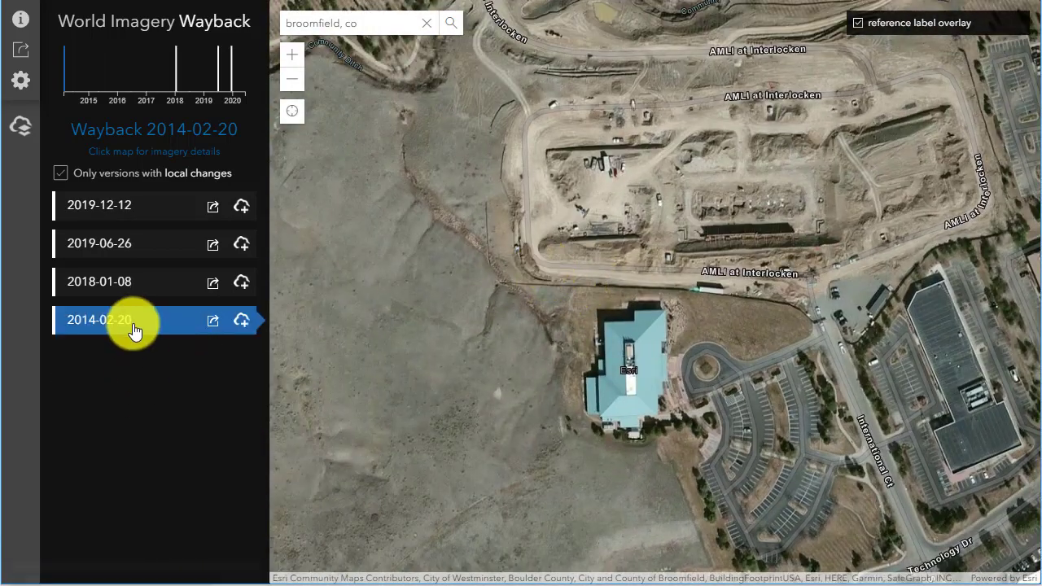
Compare 2018-01-08, 2019-06-26 and 2019-12-12 imagery of the Esri campus, ending on 2014-02-20
{"action": "mouse_move", "coordinate": [134, 326]}
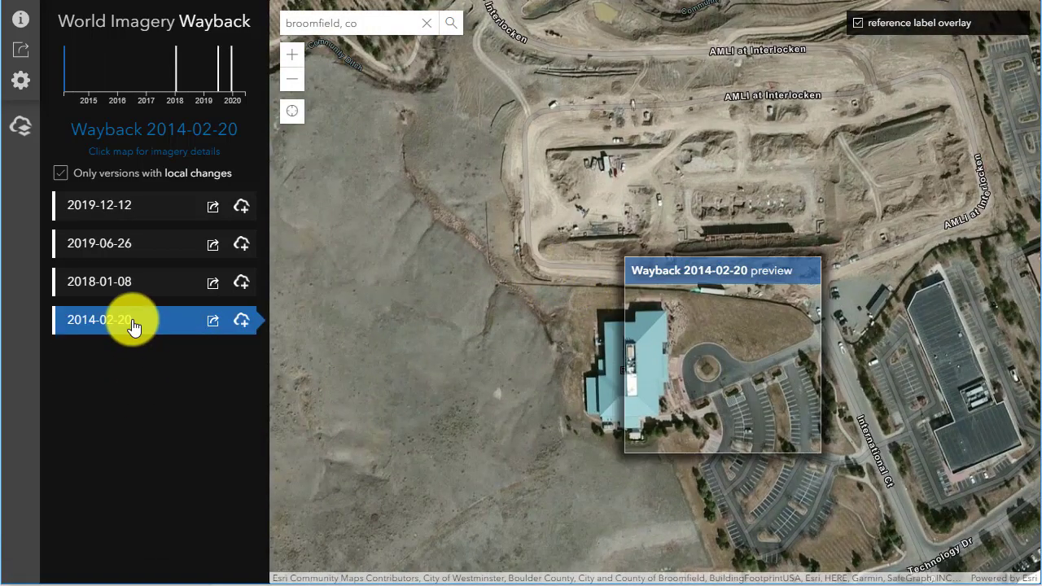
{"action": "left_click", "coordinate": [128, 293]}
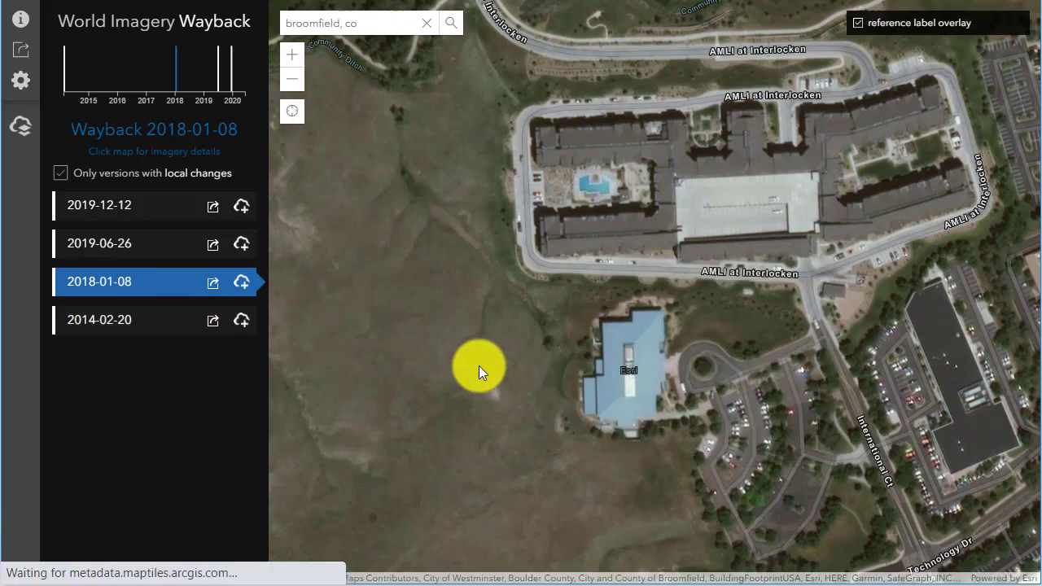
{"action": "left_click_drag", "start_coordinate": [482, 368], "coordinate": [438, 341]}
{"action": "left_click", "coordinate": [147, 254]}
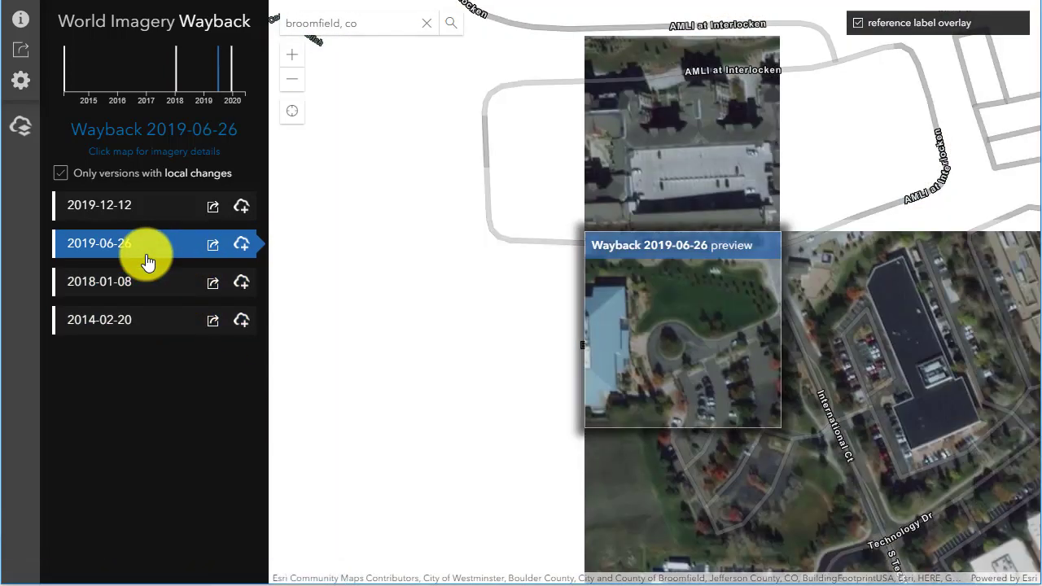
{"action": "left_click", "coordinate": [128, 217]}
{"action": "left_click", "coordinate": [128, 319]}
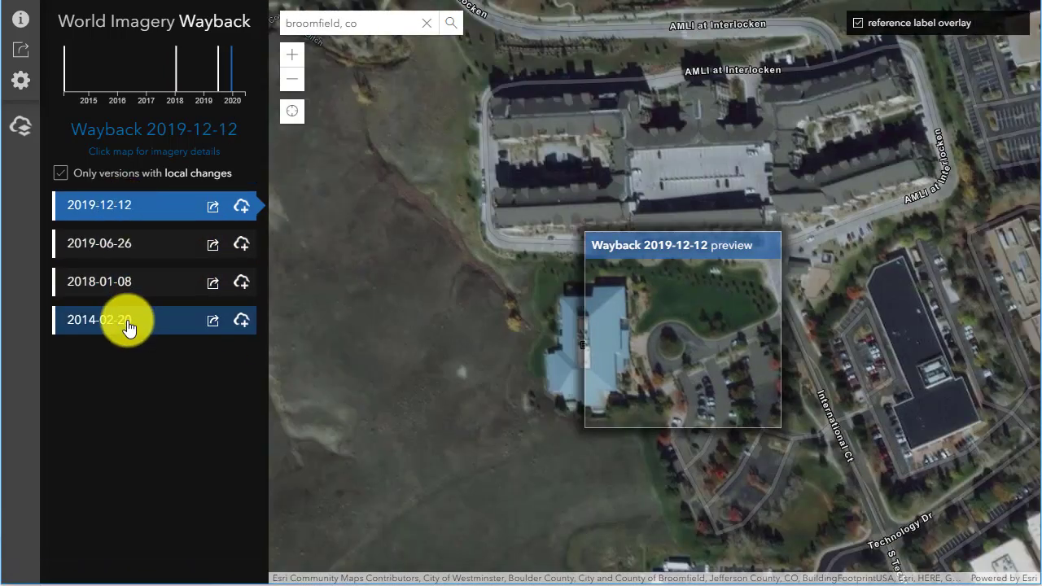
{"action": "left_click_drag", "start_coordinate": [440, 347], "coordinate": [465, 449]}
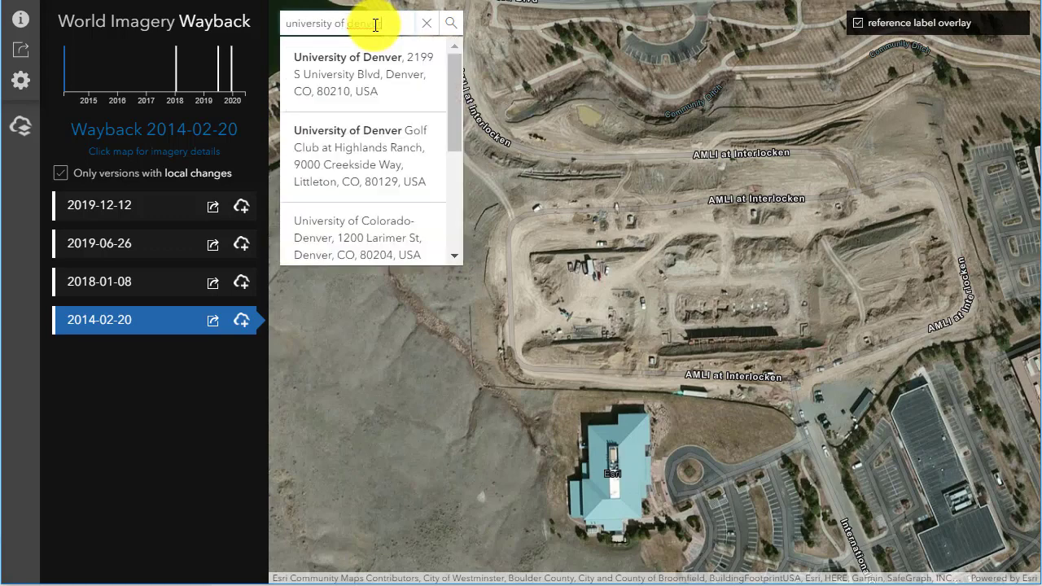
Go to the University of Denver and flip between 2014-02-20, 2018-01-08 and 2019-06-26 imagery
{"action": "left_click", "coordinate": [365, 70]}
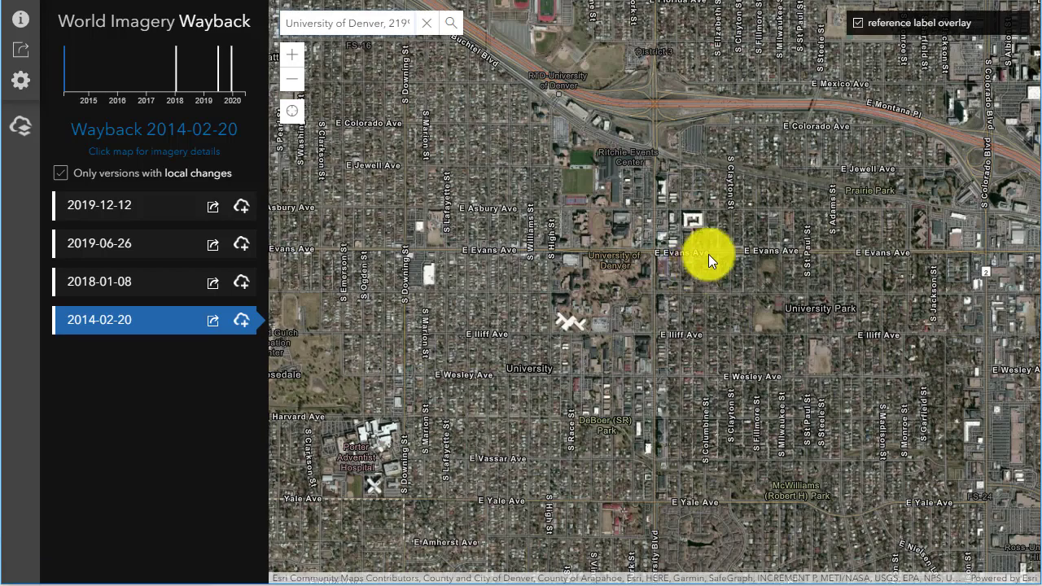
{"action": "scroll", "coordinate": [585, 371], "scroll_direction": "up", "scroll_amount": 3}
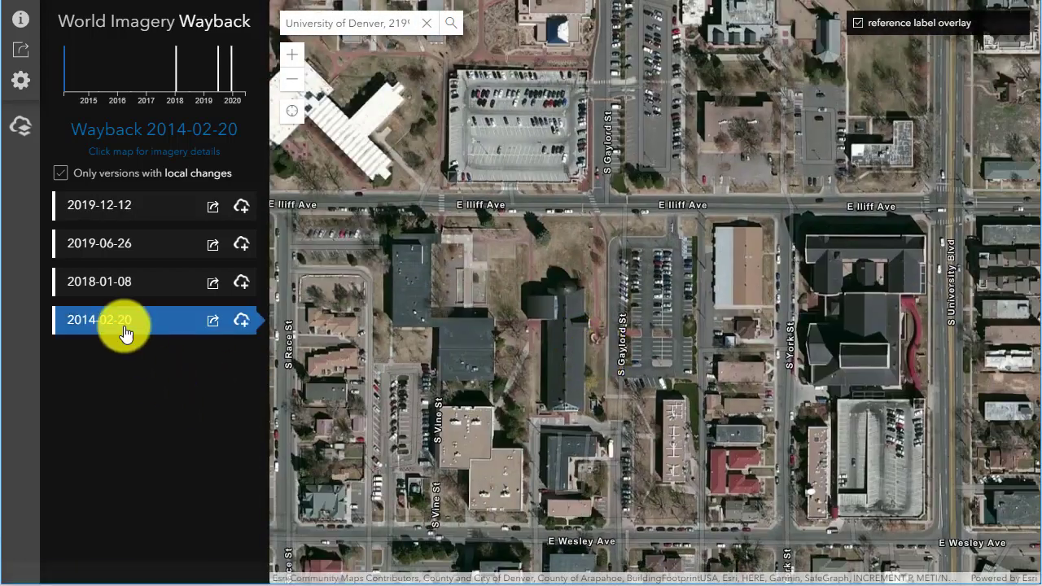
{"action": "mouse_move", "coordinate": [123, 326]}
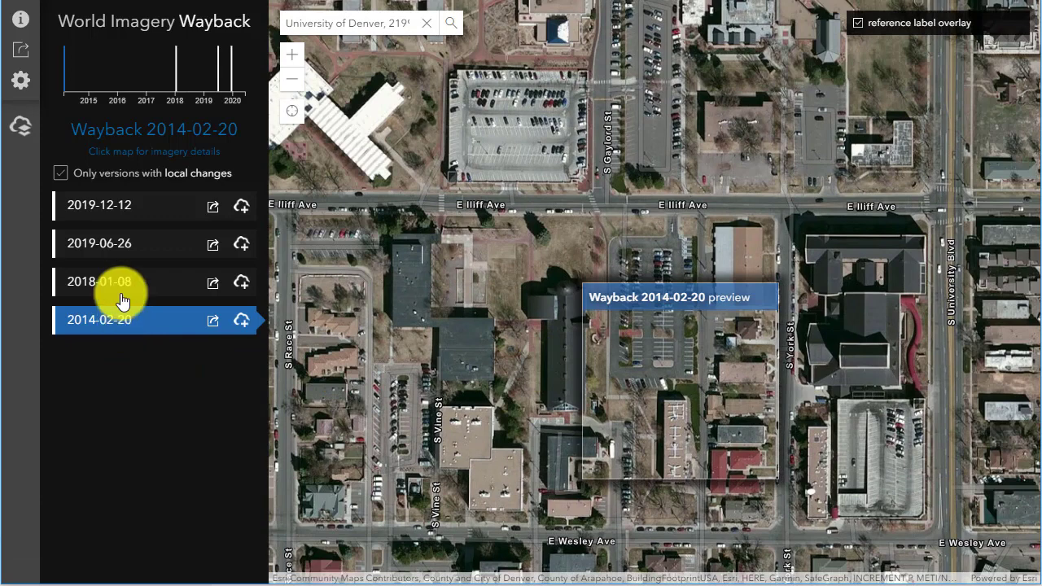
{"action": "left_click", "coordinate": [120, 298]}
{"action": "left_click", "coordinate": [115, 326]}
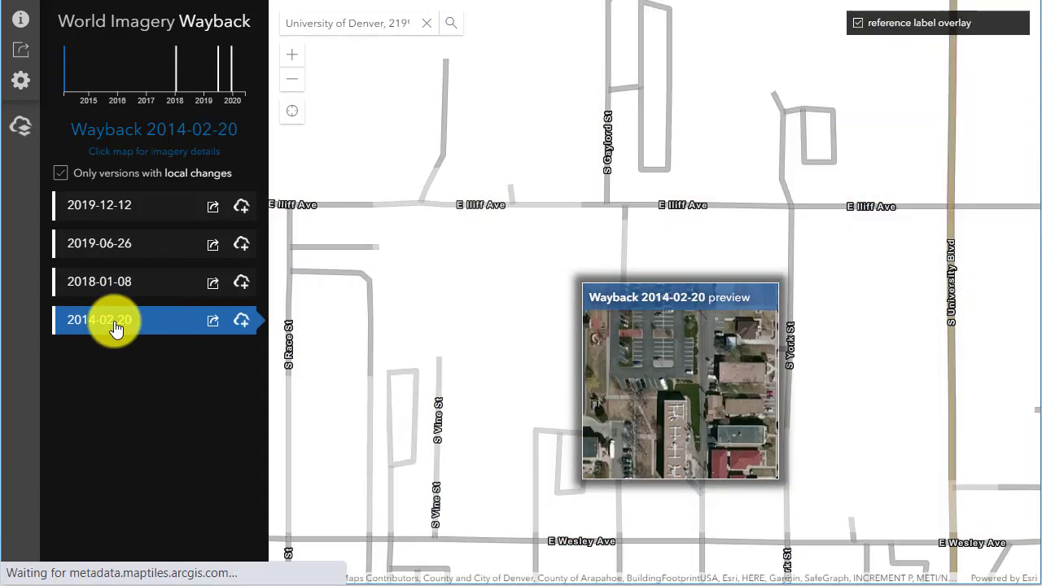
{"action": "left_click", "coordinate": [117, 293]}
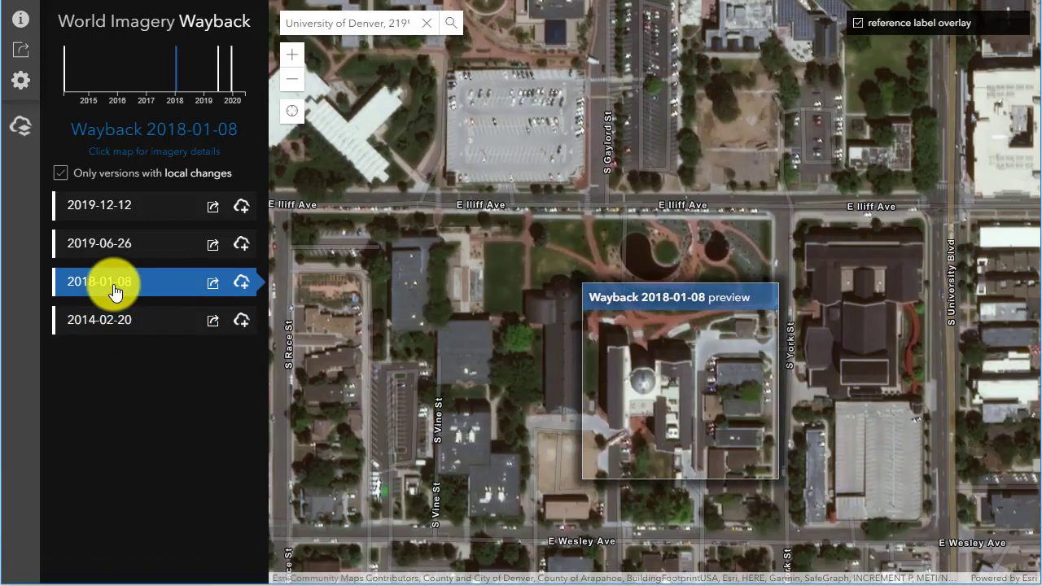
{"action": "left_click", "coordinate": [122, 251]}
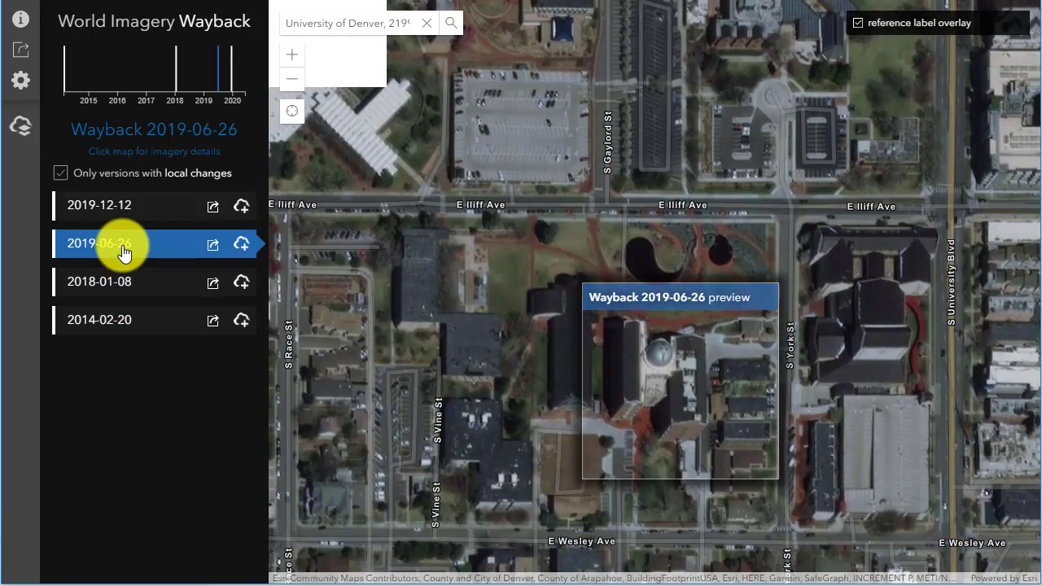
{"action": "left_click", "coordinate": [119, 211]}
{"action": "left_click", "coordinate": [121, 320]}
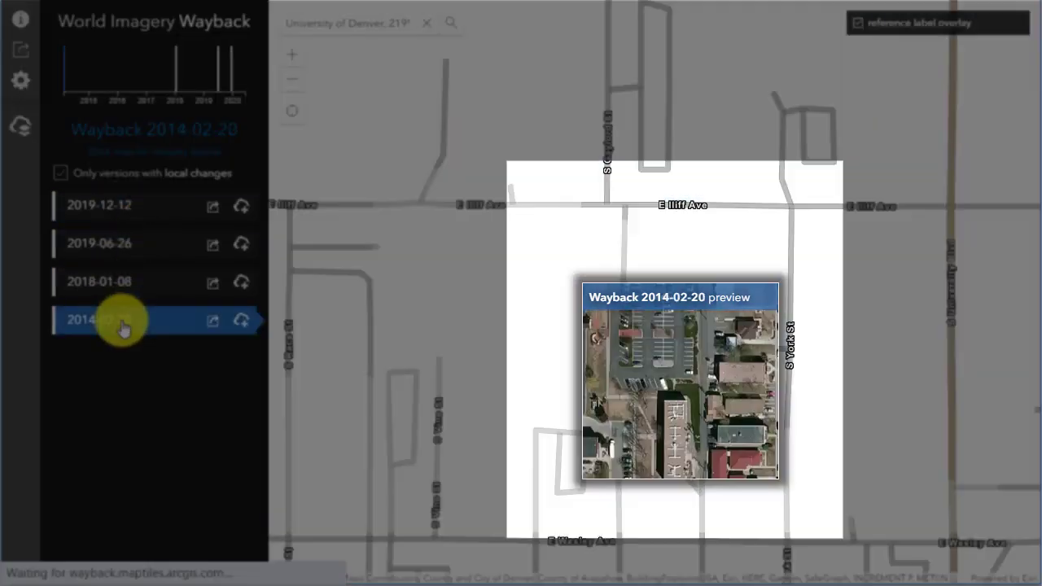
Pan toward E Wesley Ave and compare 2018-01-08, 2019-06-26 and 2019-12-12 campus imagery
{"action": "left_click_drag", "start_coordinate": [534, 365], "coordinate": [573, 395]}
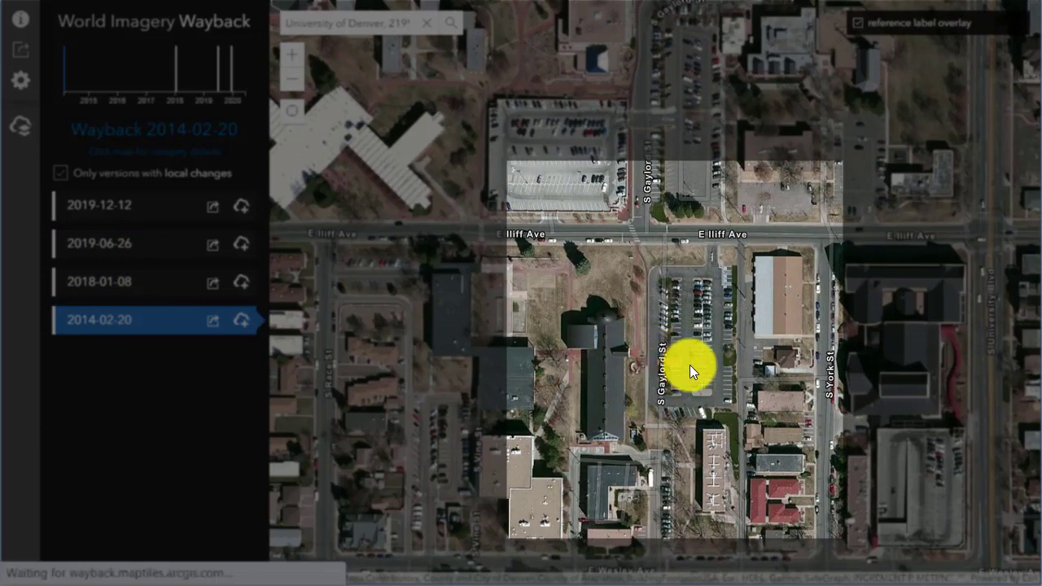
{"action": "left_click", "coordinate": [159, 281]}
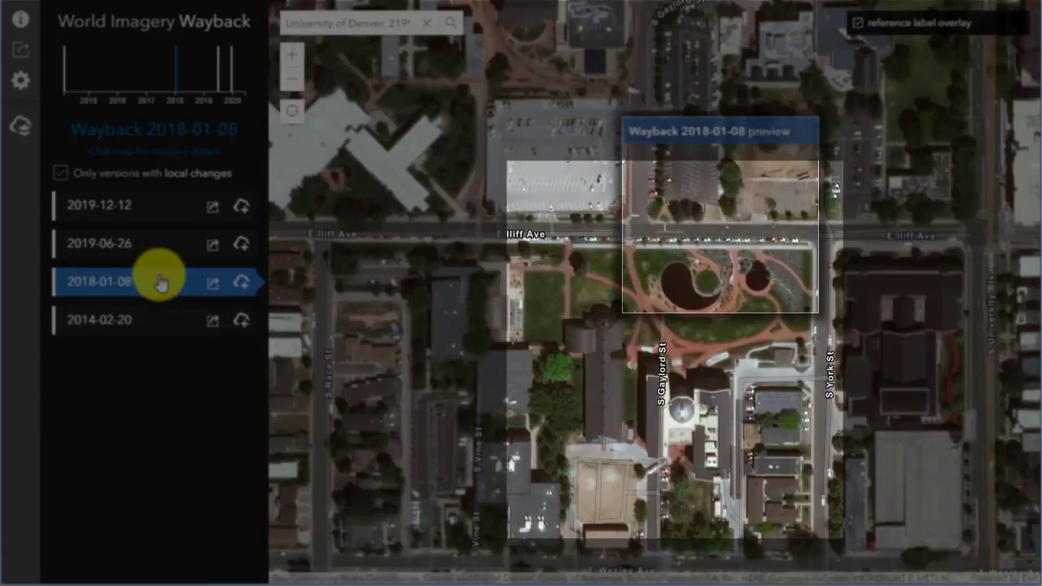
{"action": "left_click_drag", "start_coordinate": [580, 363], "coordinate": [586, 209]}
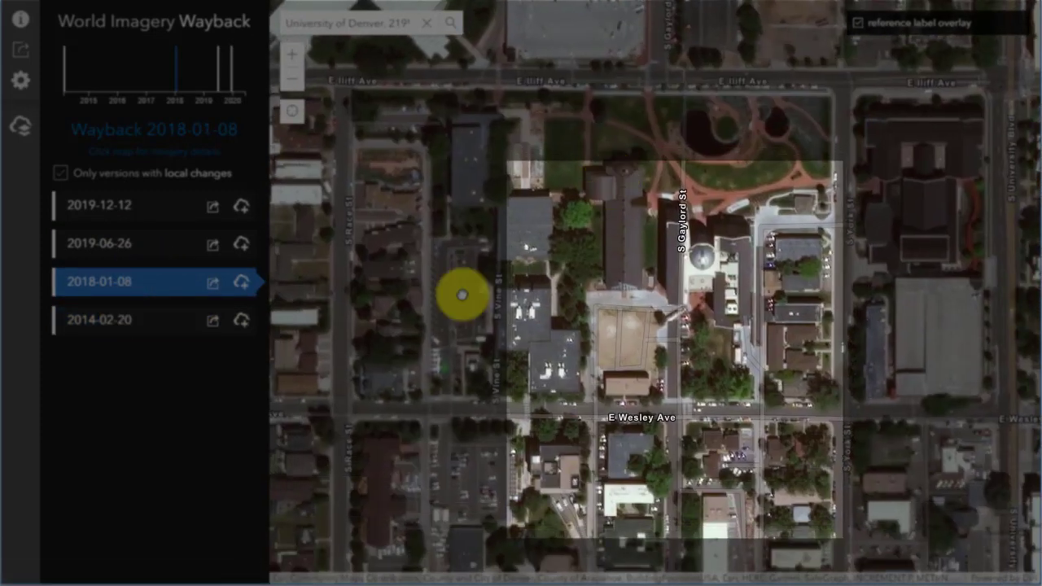
{"action": "mouse_move", "coordinate": [123, 340]}
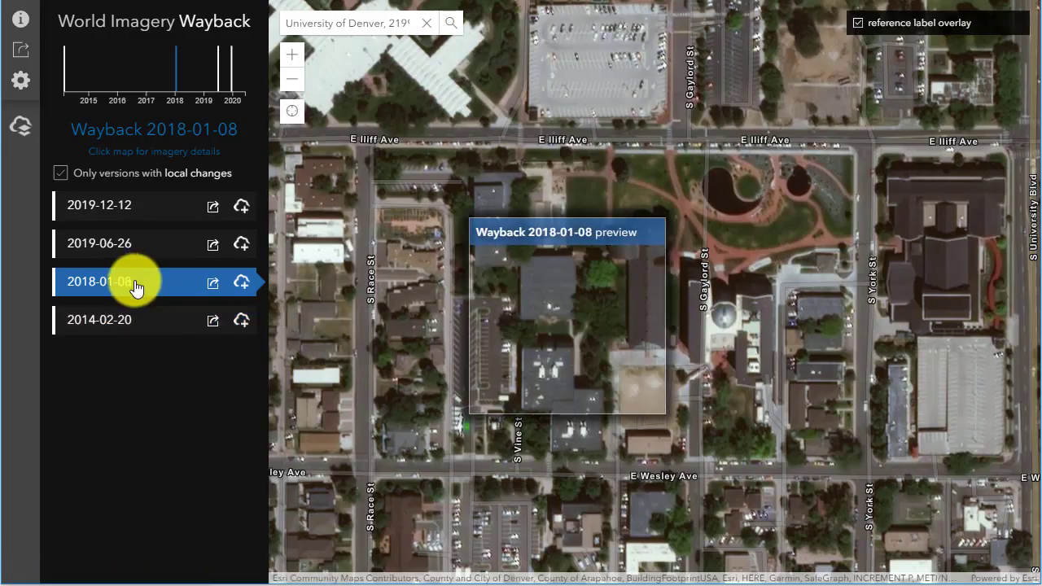
{"action": "left_click", "coordinate": [137, 259]}
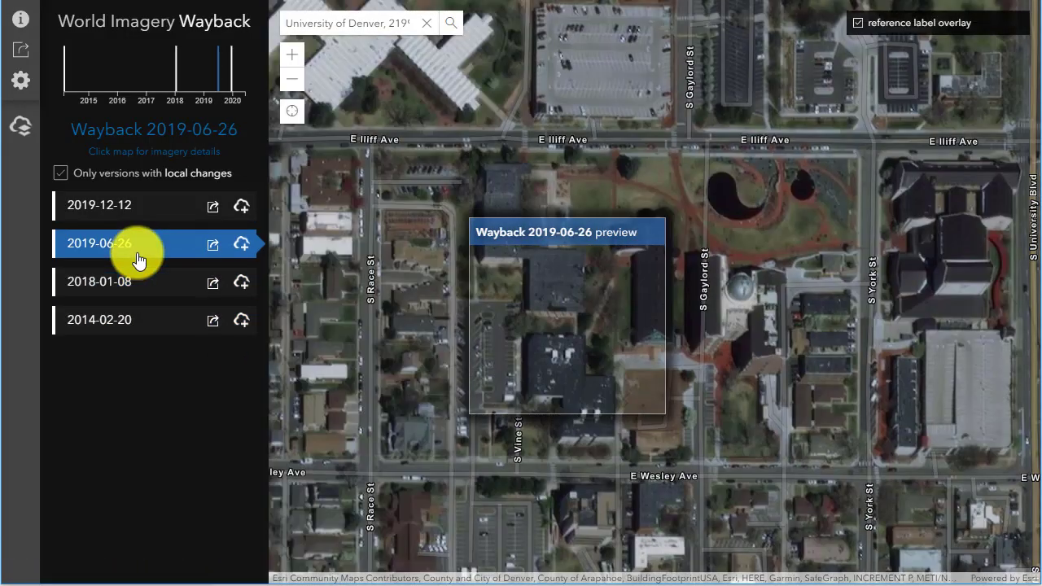
{"action": "left_click", "coordinate": [128, 207]}
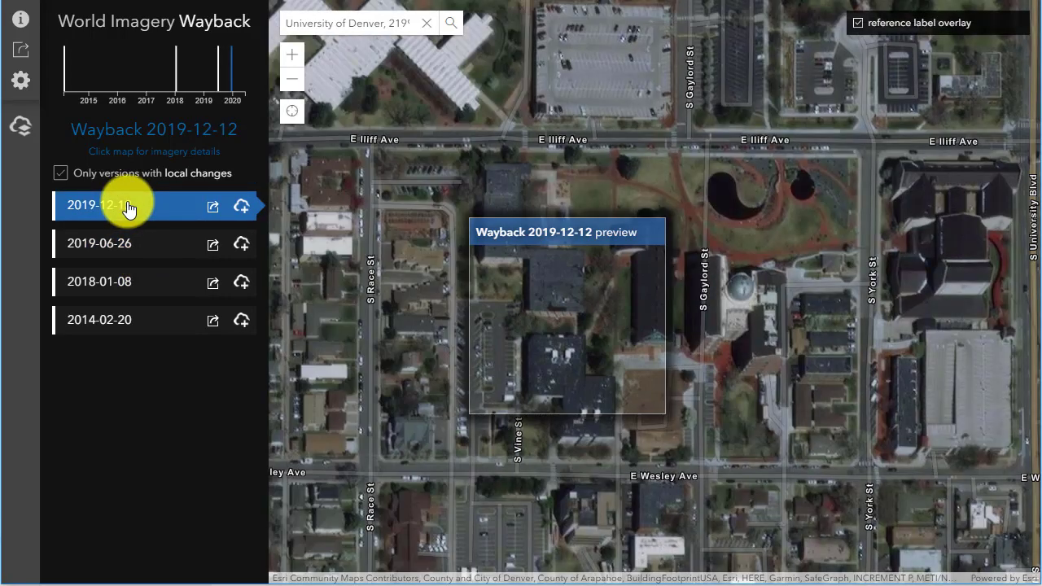
{"action": "left_click", "coordinate": [127, 253]}
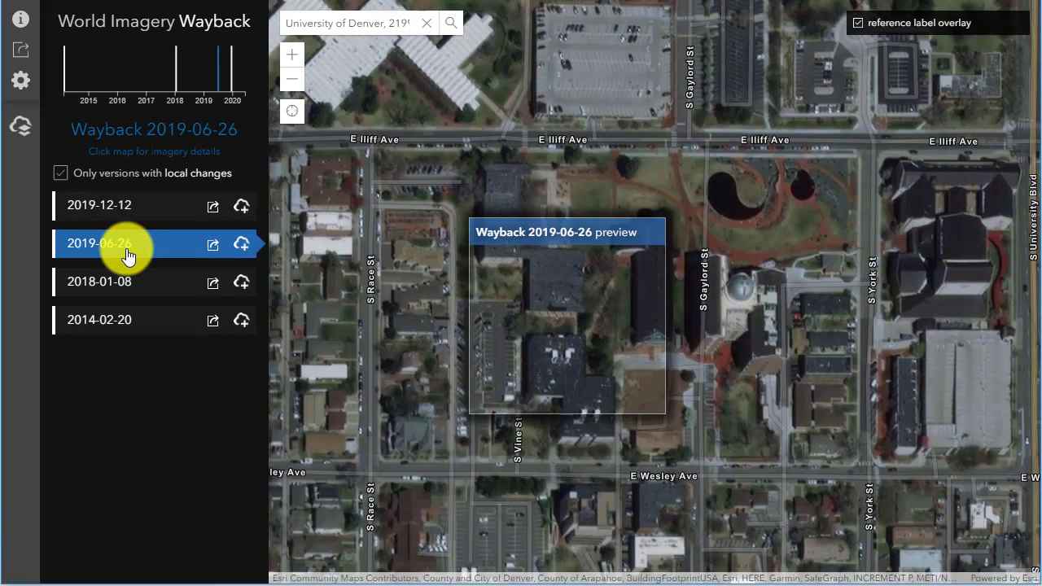
{"action": "left_click", "coordinate": [122, 293]}
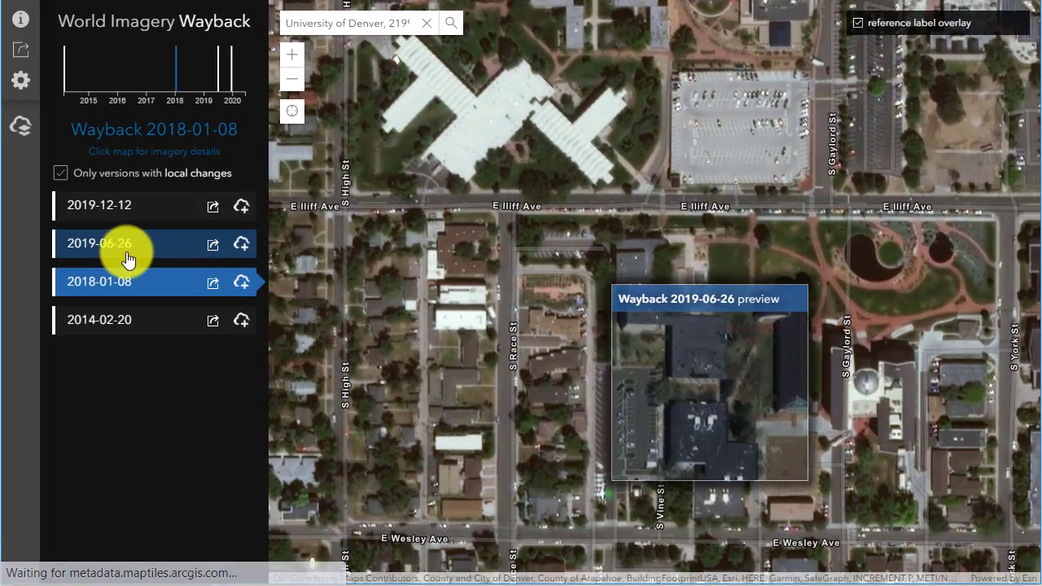
Switch from 2019-06-26 to 2019-12-12 imagery and inspect its capture details on the map
{"action": "left_click", "coordinate": [128, 255]}
{"action": "left_click", "coordinate": [133, 217]}
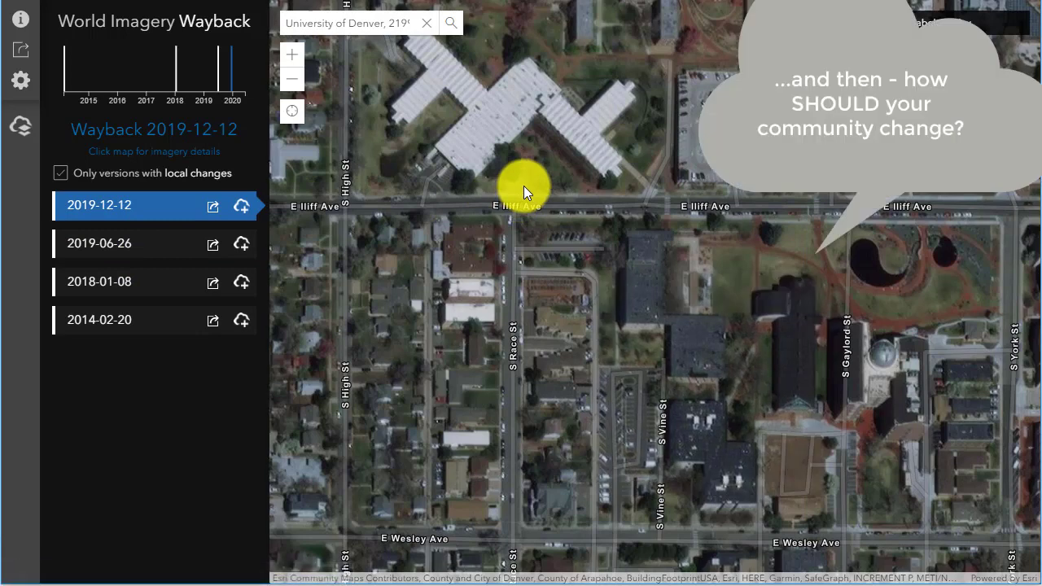
{"action": "left_click", "coordinate": [525, 185]}
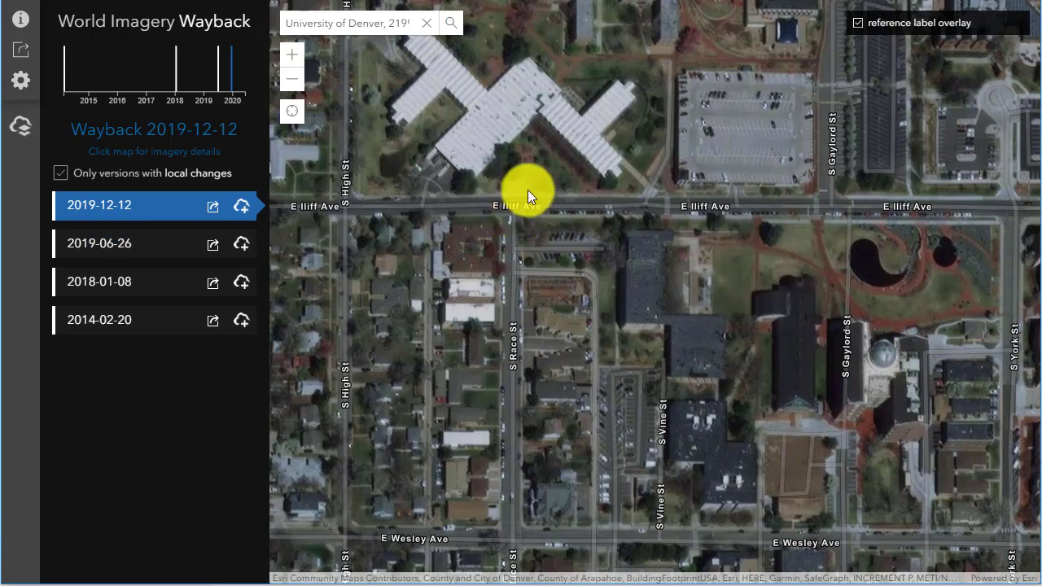
Check capture details of the 2019-06-26, 2018-01-08 and 2014-02-20 imagery, then pan north to E Warren Ave
{"action": "left_click", "coordinate": [126, 252]}
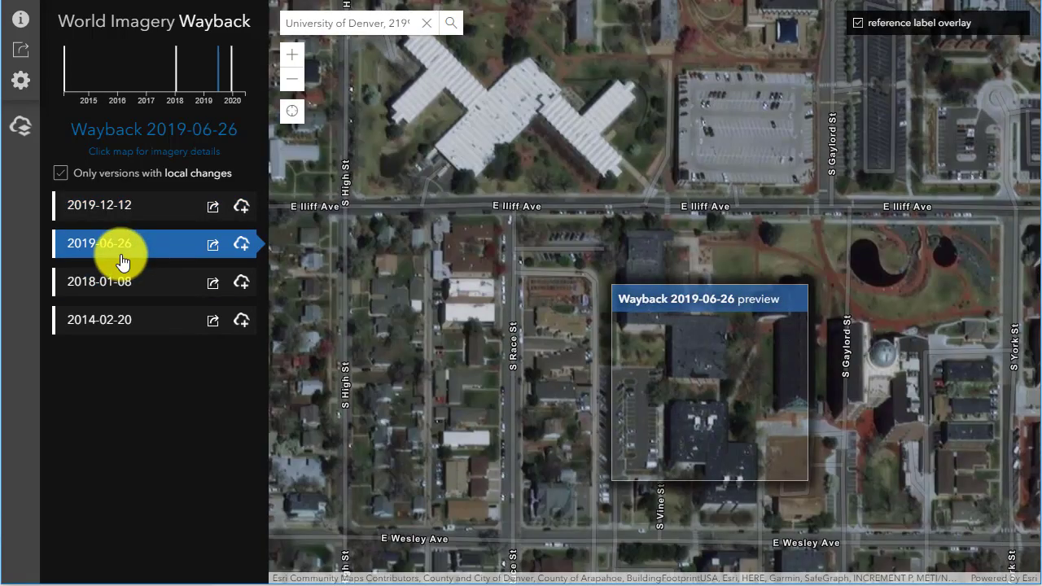
{"action": "left_click", "coordinate": [543, 177]}
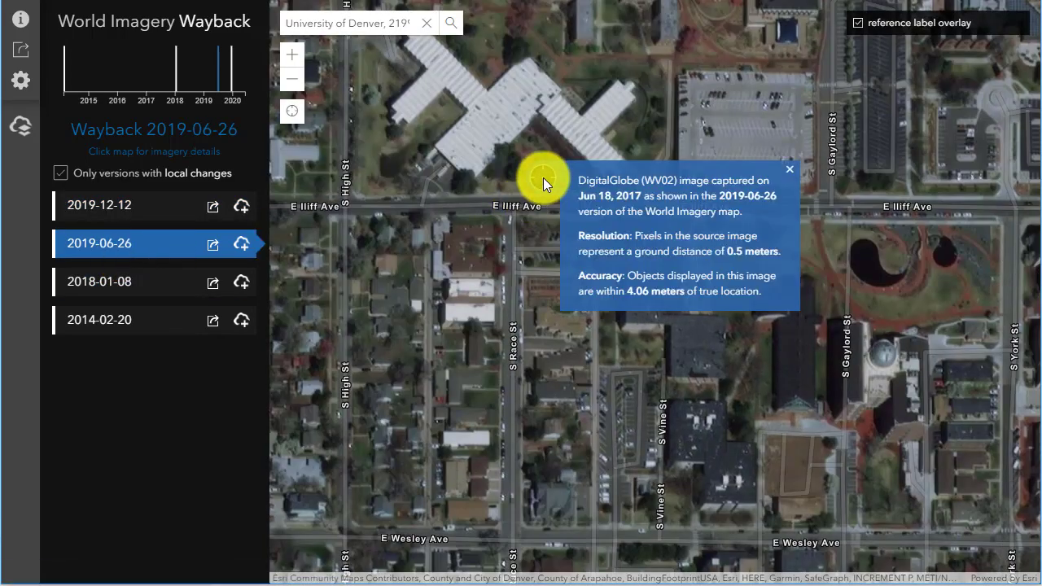
{"action": "left_click", "coordinate": [141, 287]}
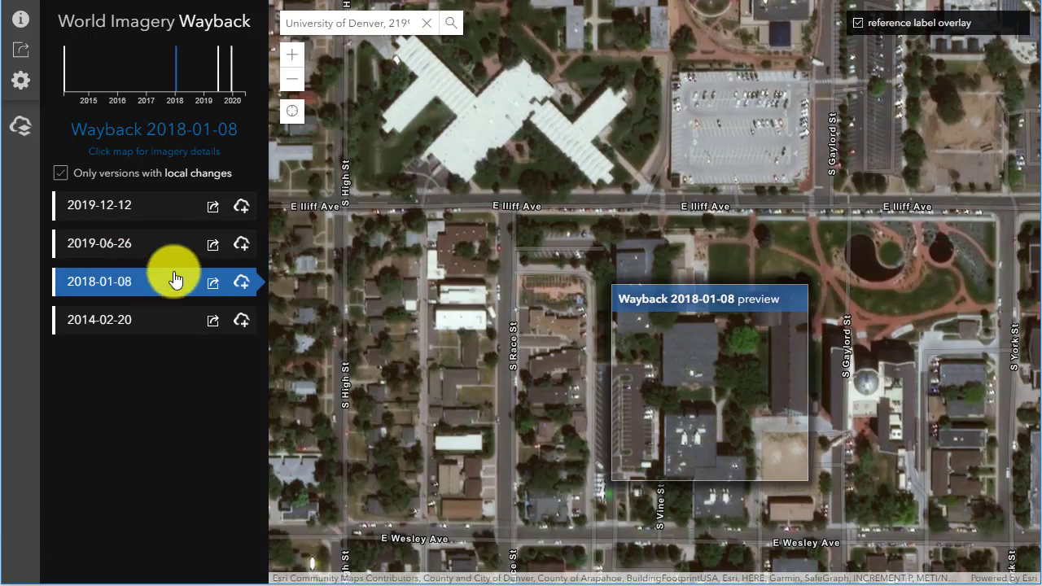
{"action": "left_click", "coordinate": [529, 186]}
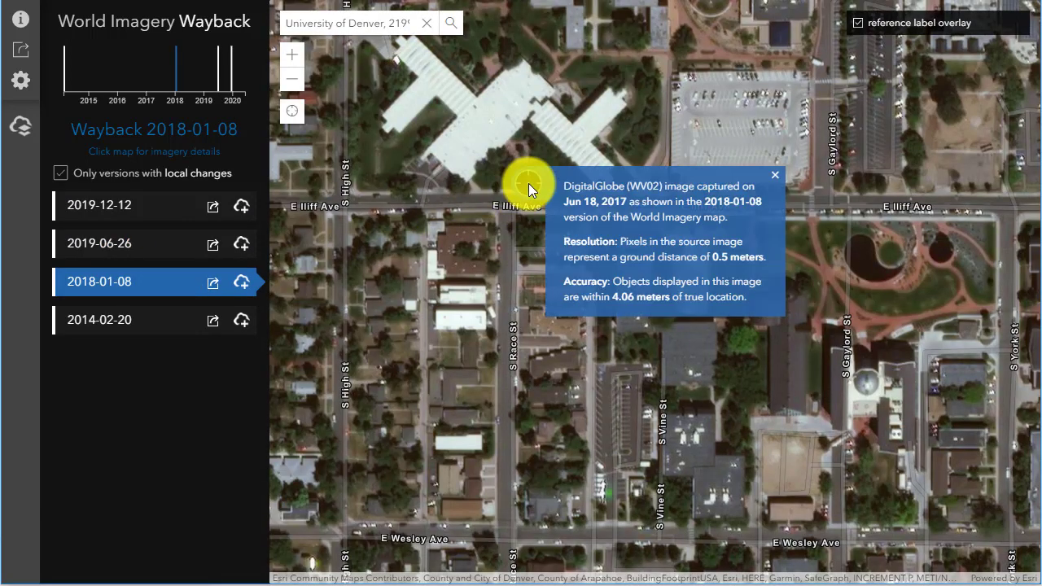
{"action": "left_click", "coordinate": [121, 323]}
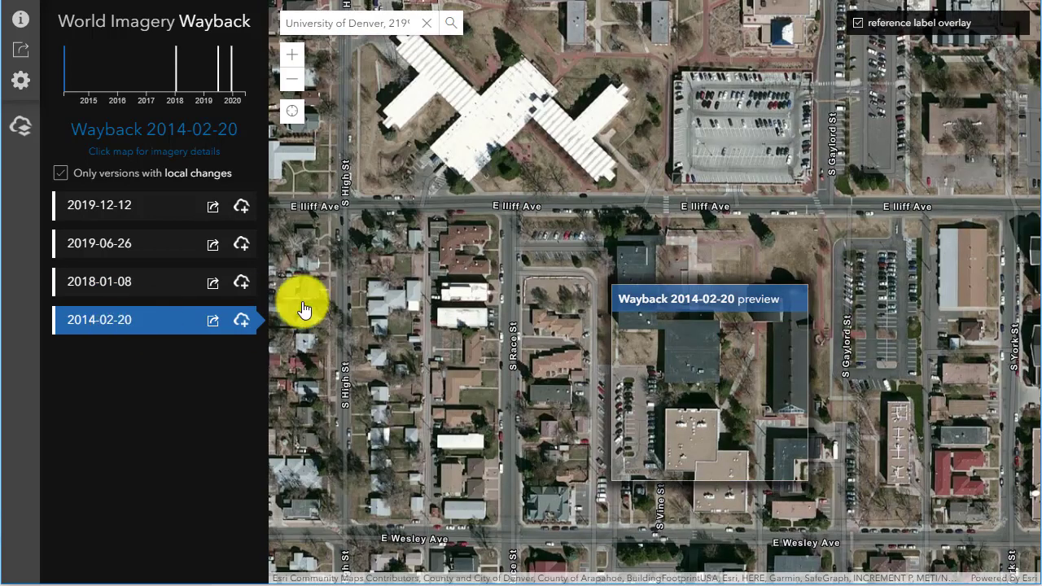
{"action": "left_click", "coordinate": [550, 176]}
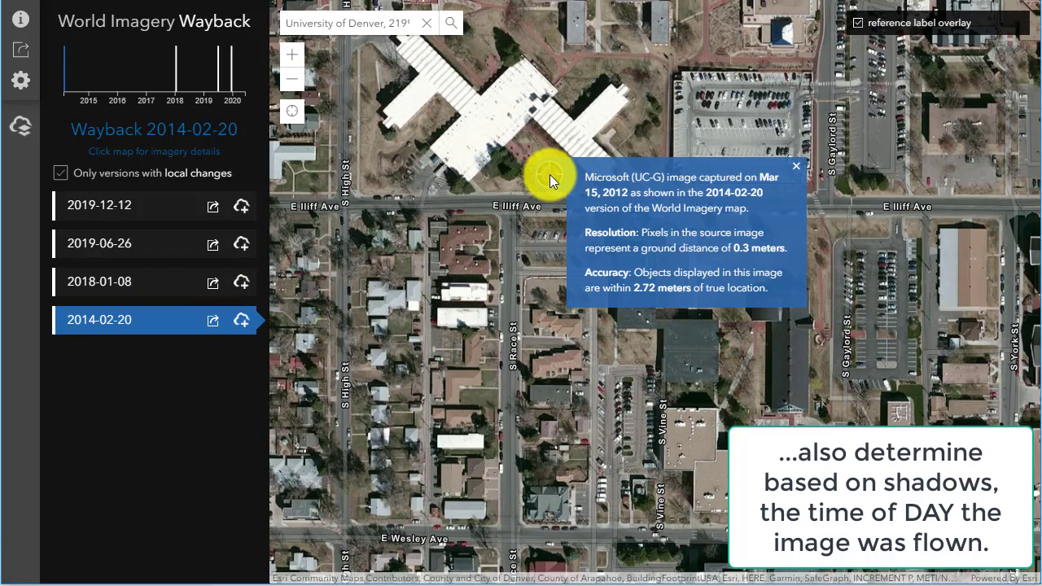
{"action": "left_click", "coordinate": [796, 167]}
{"action": "left_click_drag", "start_coordinate": [798, 170], "coordinate": [798, 395]}
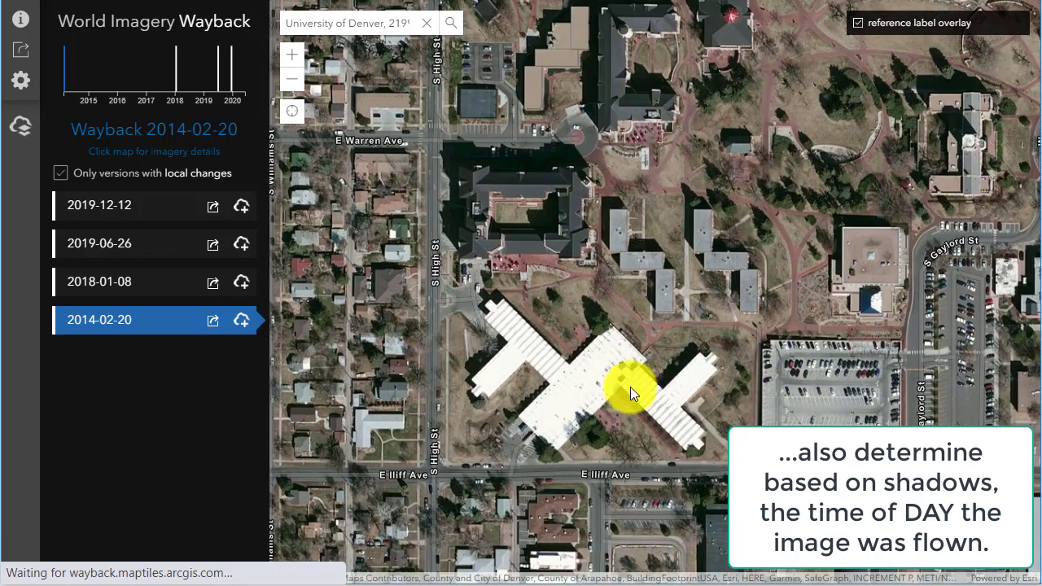
Compare 2019-12-12 and 2014-02-20 imagery while panning to E Evans Ave, then zoom on the parking garage in 2019-12-12
{"action": "left_click", "coordinate": [130, 207]}
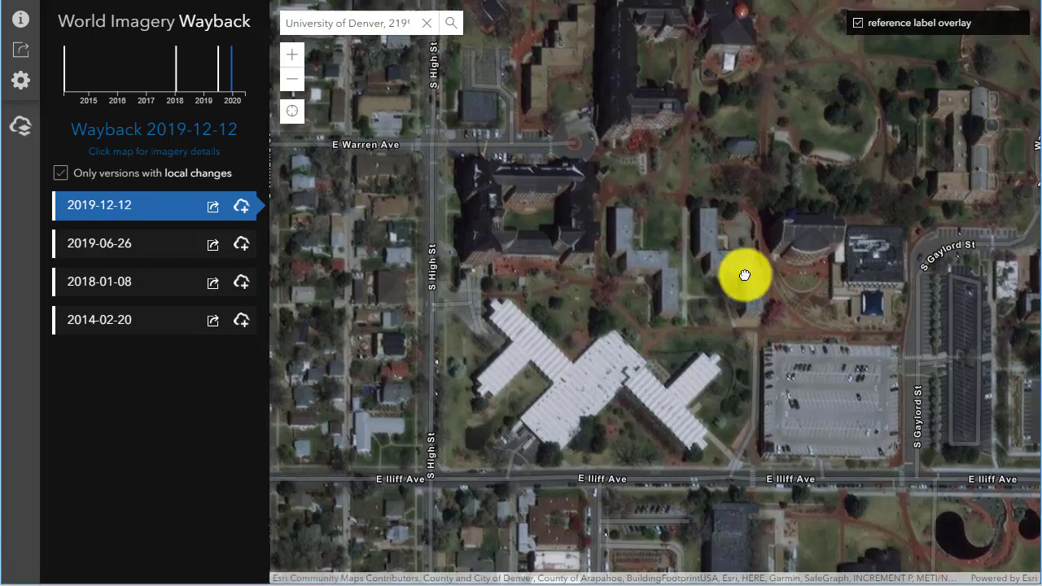
{"action": "left_click_drag", "start_coordinate": [744, 275], "coordinate": [639, 350]}
{"action": "left_click", "coordinate": [135, 322]}
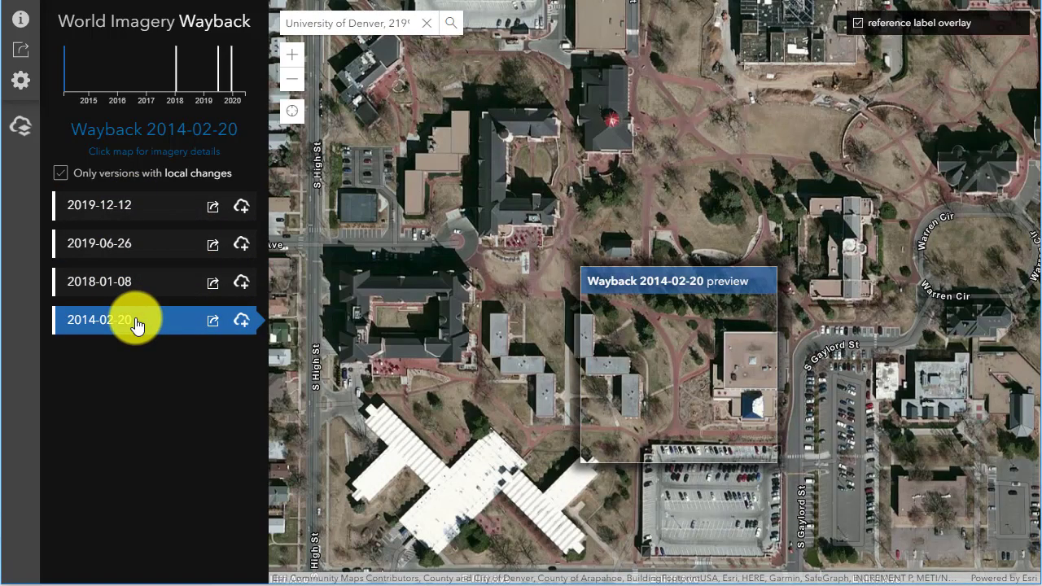
{"action": "left_click_drag", "start_coordinate": [838, 198], "coordinate": [803, 424]}
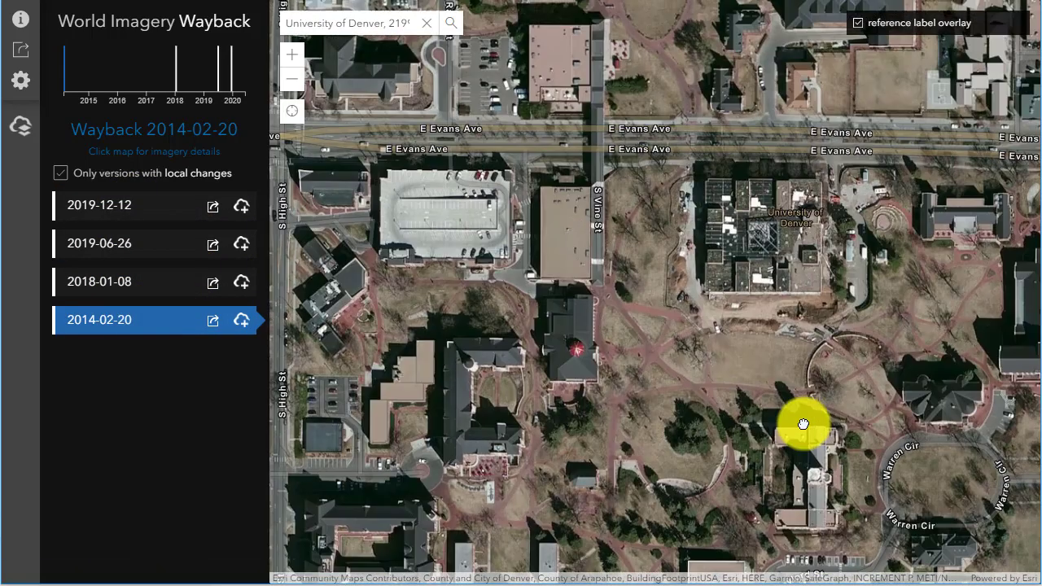
{"action": "left_click", "coordinate": [176, 205]}
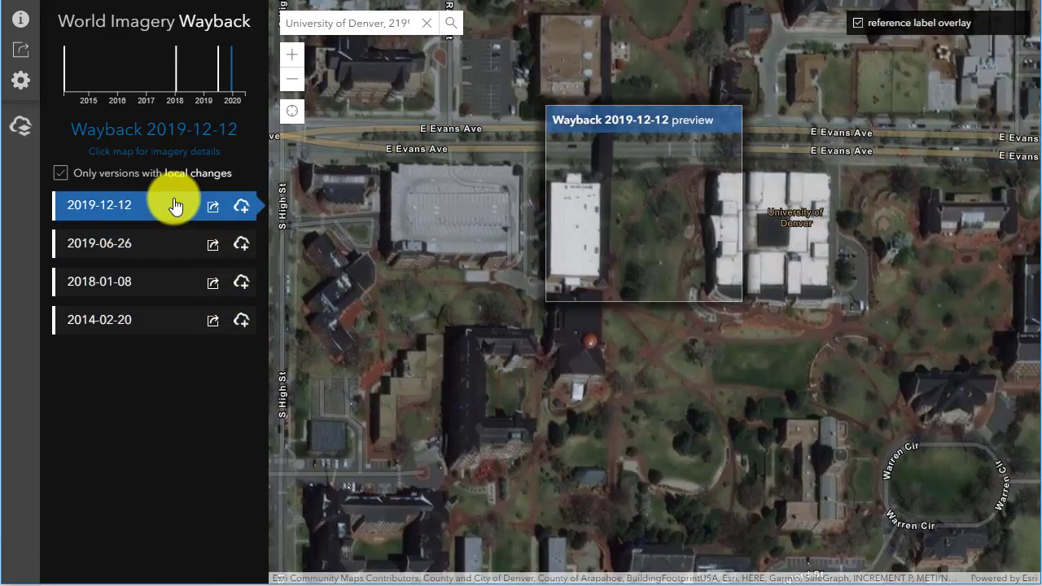
{"action": "left_click_drag", "start_coordinate": [435, 237], "coordinate": [526, 366]}
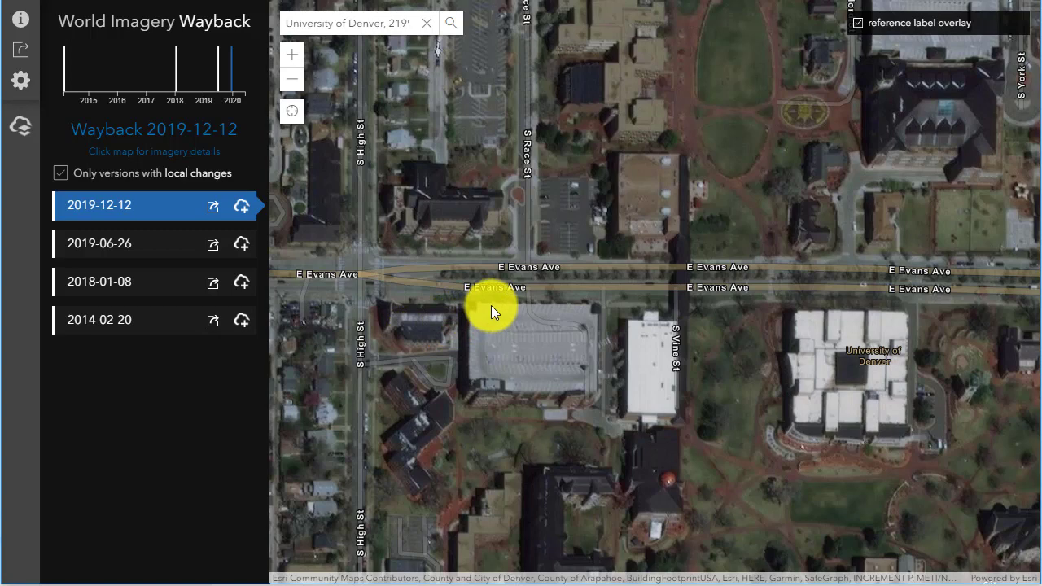
{"action": "scroll", "coordinate": [491, 305], "scroll_direction": "up", "scroll_amount": 1}
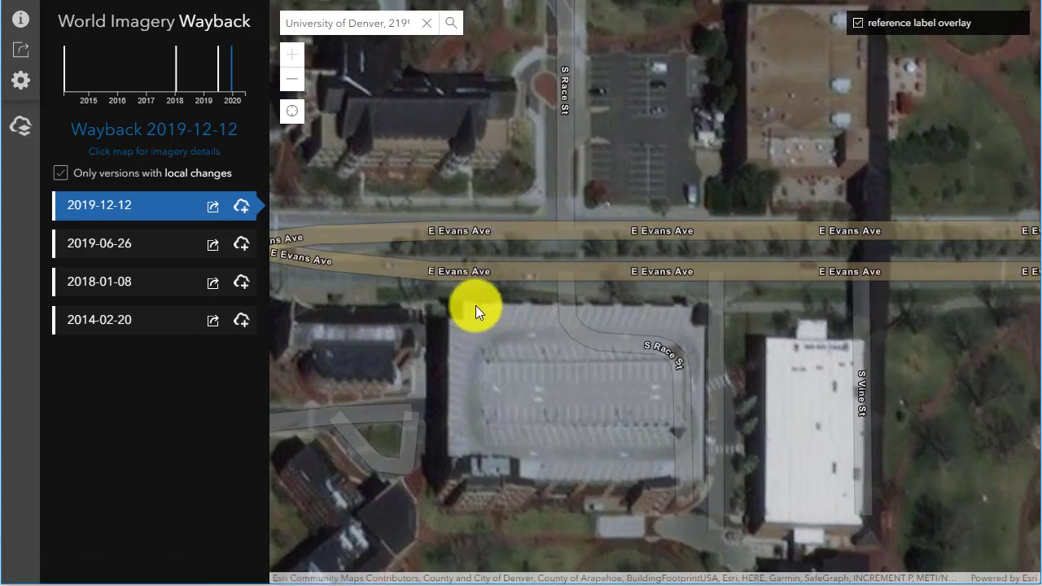
{"action": "left_click_drag", "start_coordinate": [478, 309], "coordinate": [482, 228]}
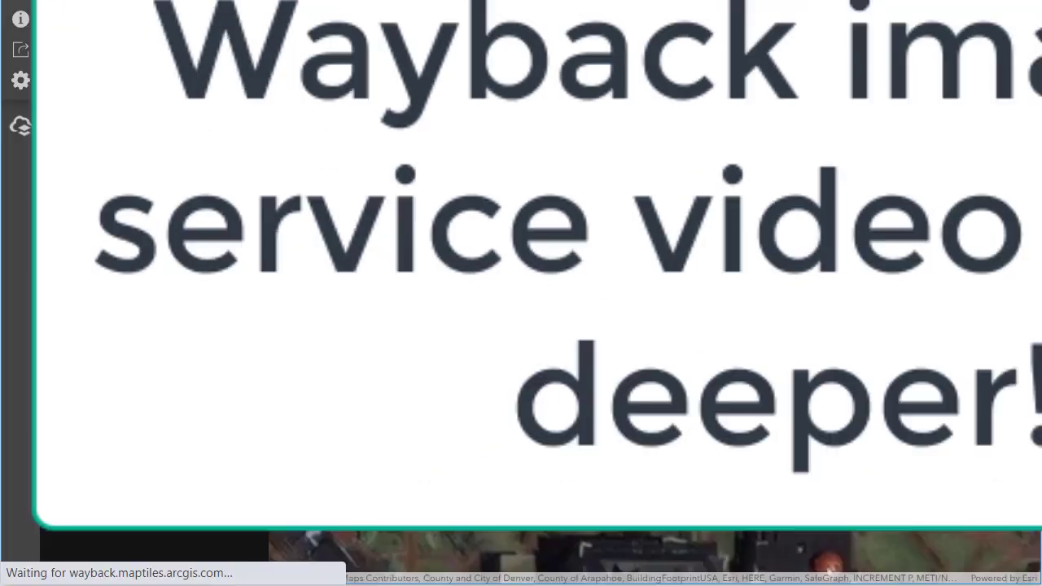